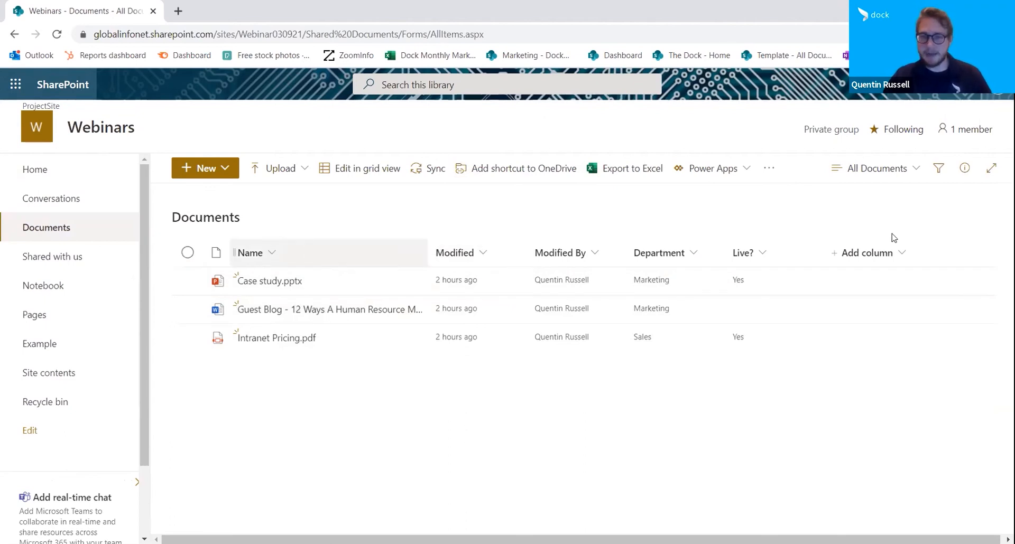
pyautogui.click(864, 254)
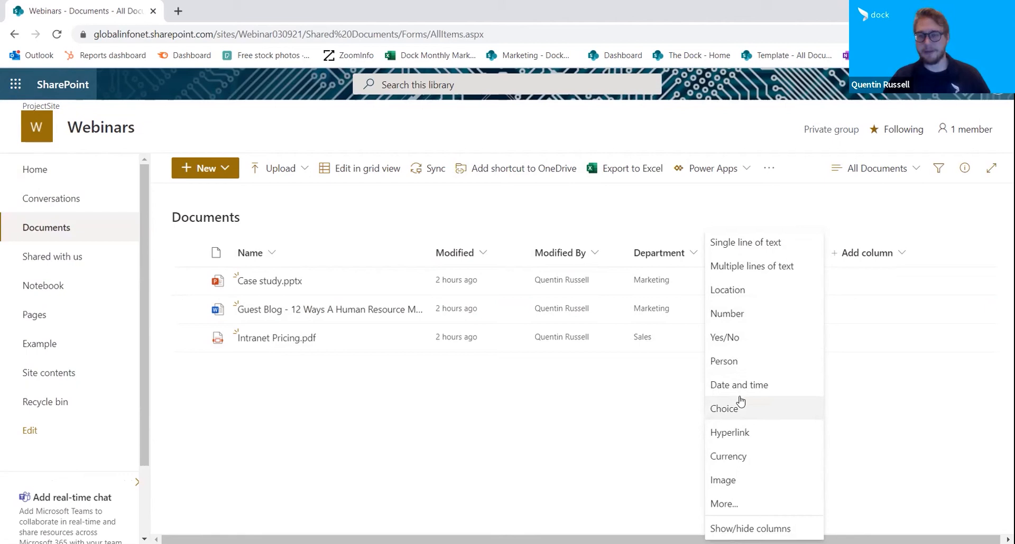
pyautogui.click(741, 365)
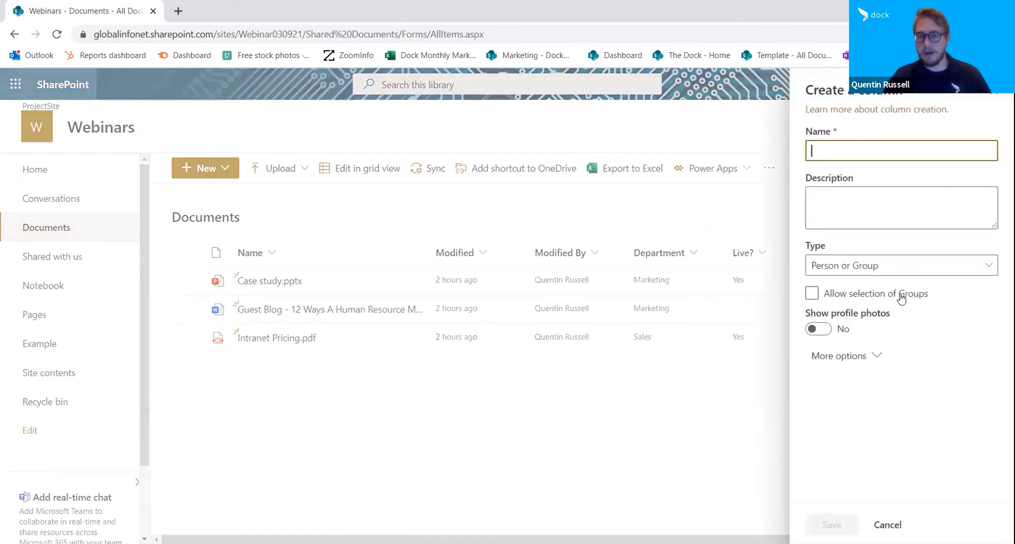
pyautogui.click(889, 152)
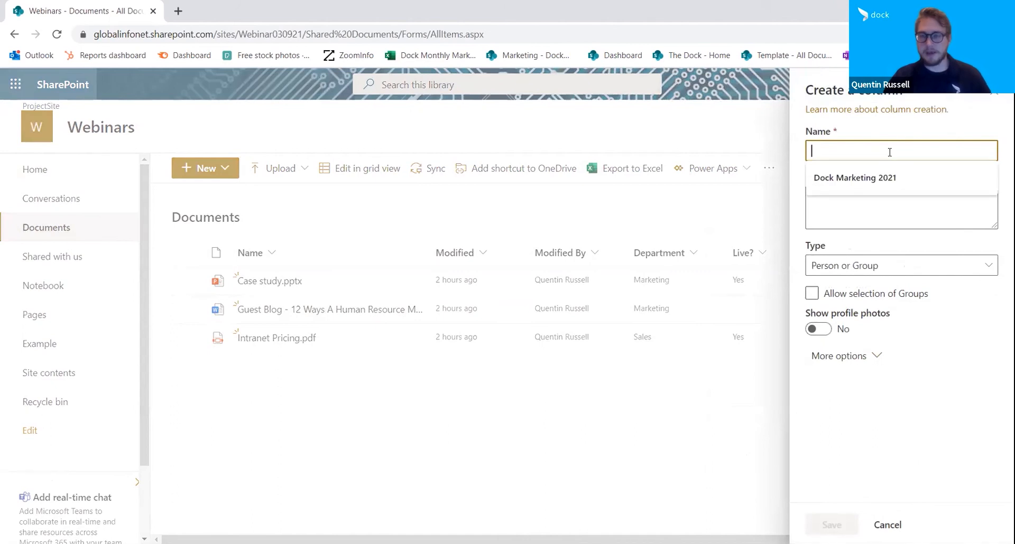
pyautogui.write('Owned By')
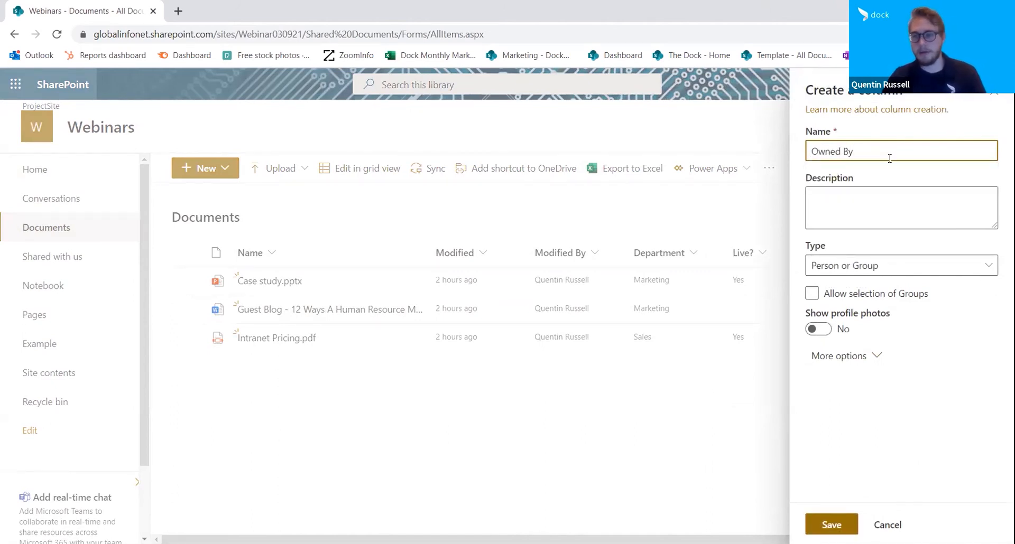
pyautogui.click(830, 359)
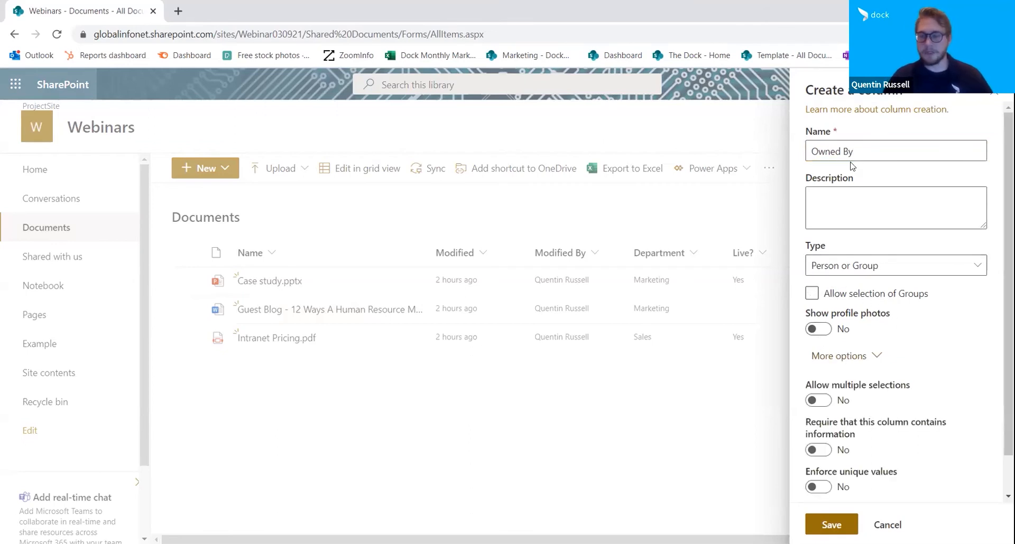
pyautogui.click(867, 151)
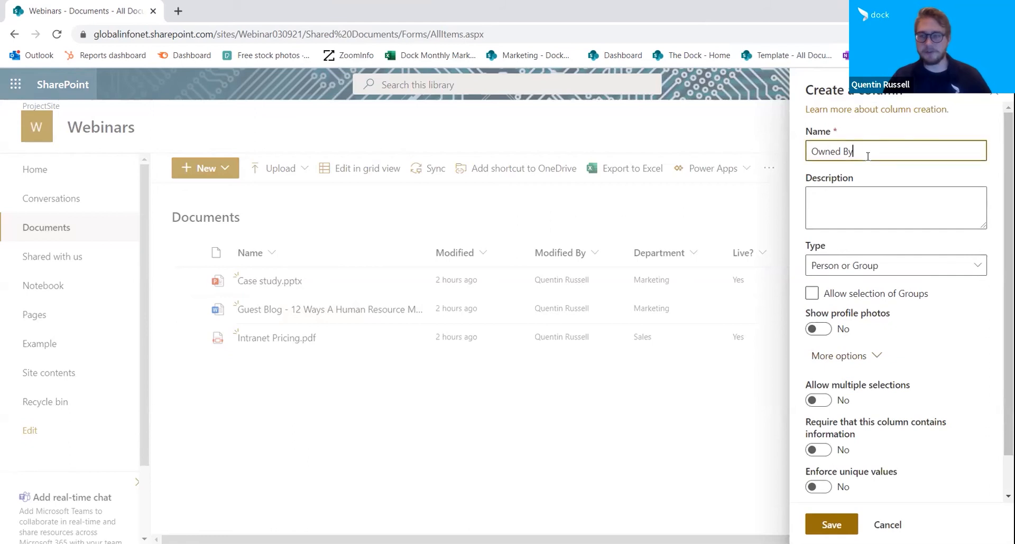
pyautogui.hotkey('ctrl', 'a')
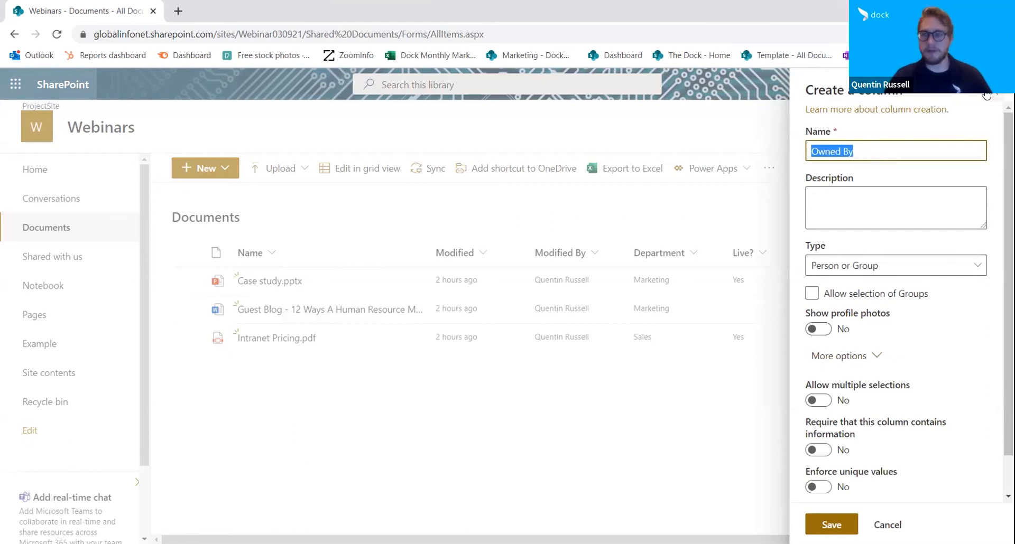
pyautogui.scroll(-2, 902, 353)
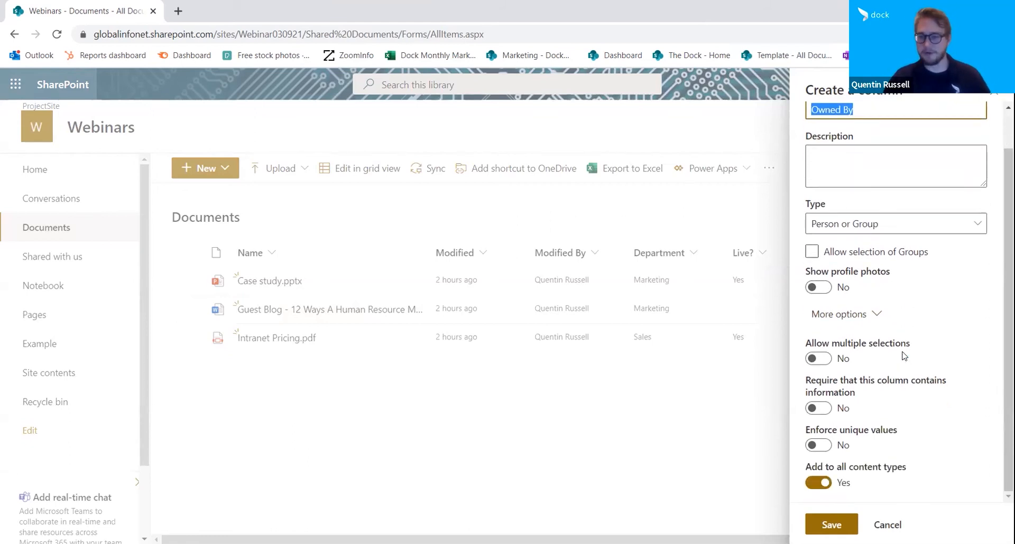
pyautogui.scroll(2, 900, 394)
pyautogui.scroll(-1, 900, 394)
pyautogui.click(819, 482)
pyautogui.click(818, 483)
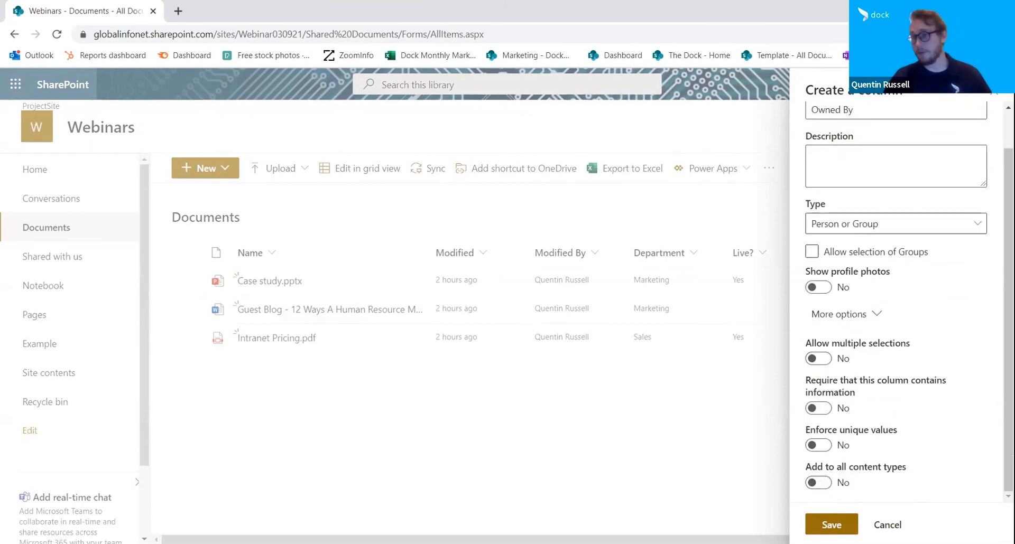
pyautogui.click(993, 100)
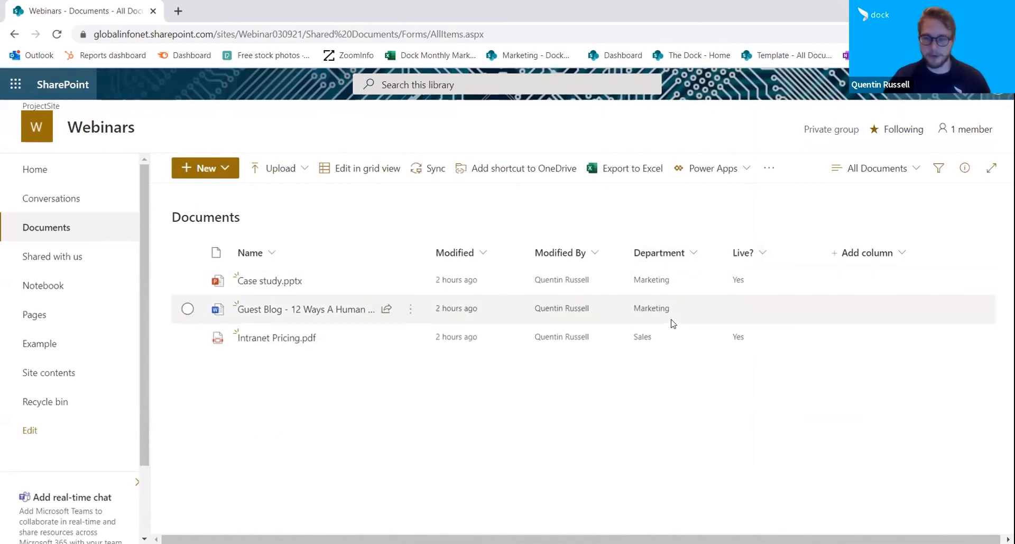
pyautogui.click(759, 253)
pyautogui.click(763, 208)
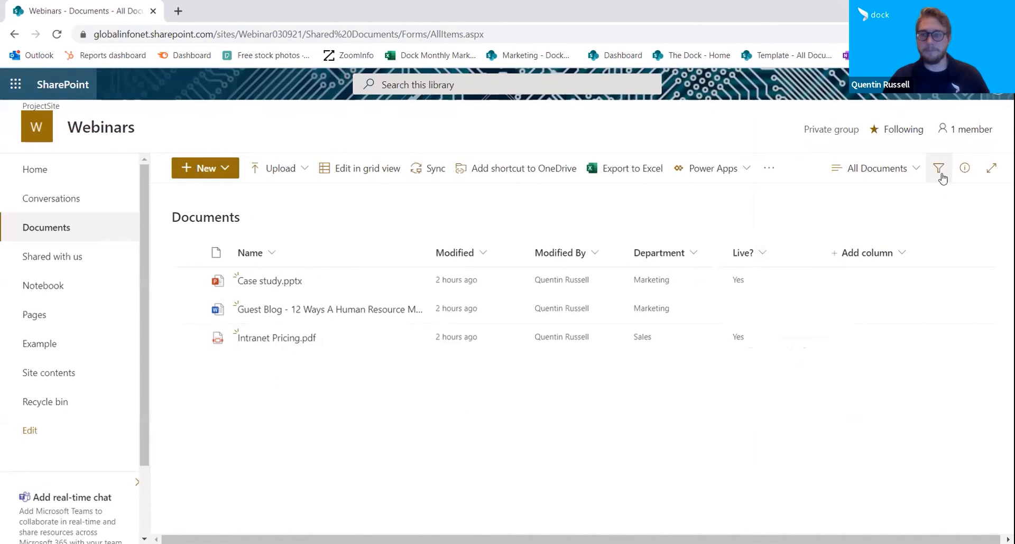
# Step: Show the document library in the Marketing view and return to the All Documents view
pyautogui.click(855, 180)
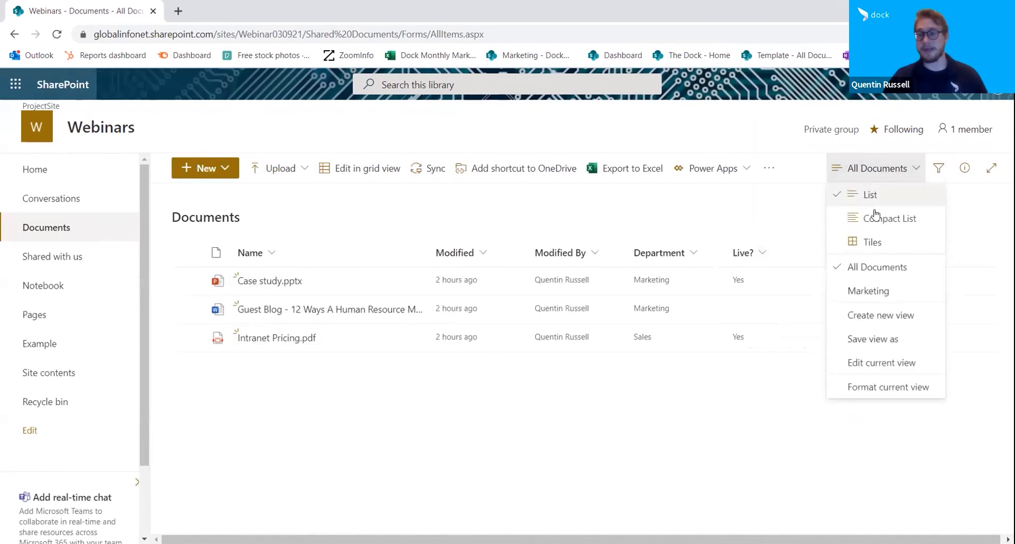
pyautogui.click(888, 292)
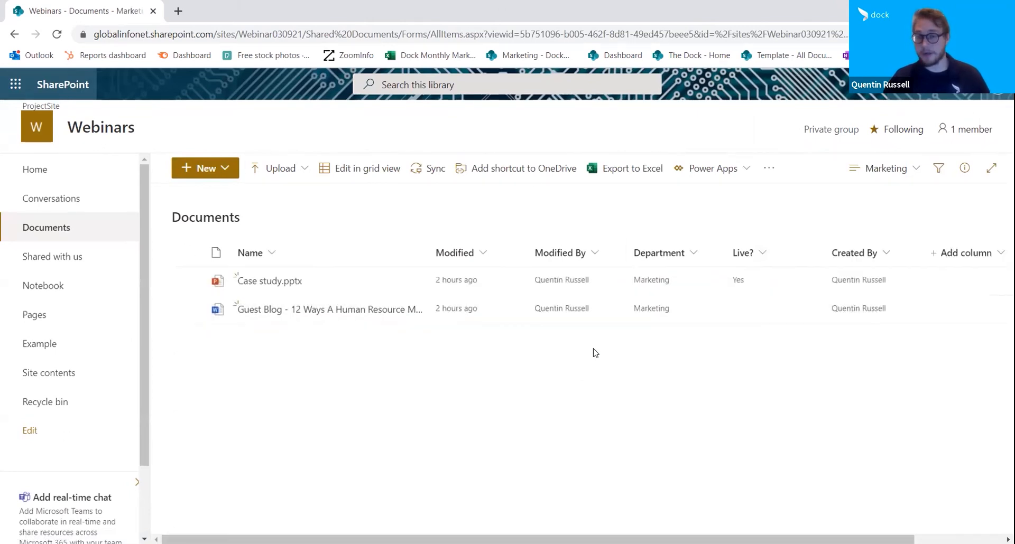
pyautogui.click(886, 181)
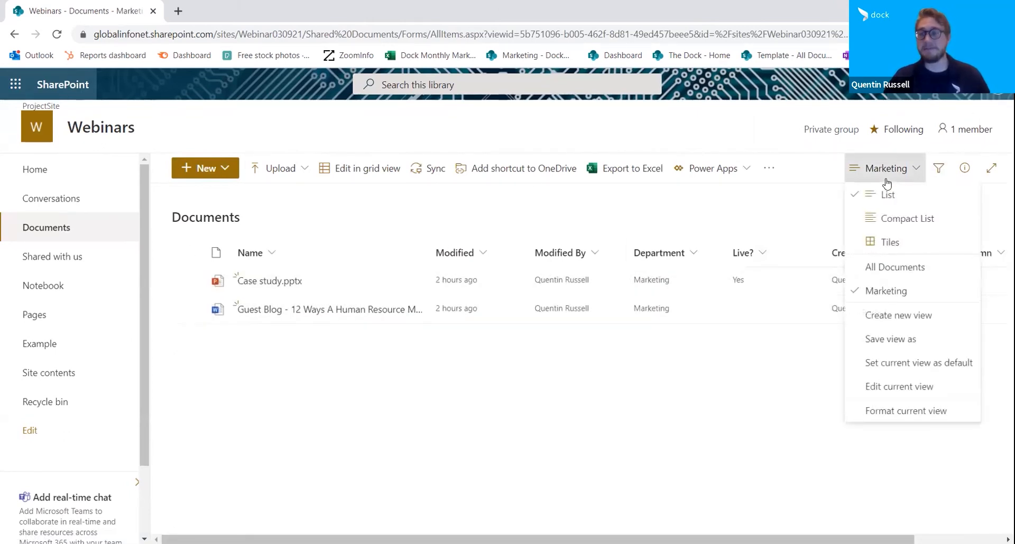
pyautogui.click(890, 270)
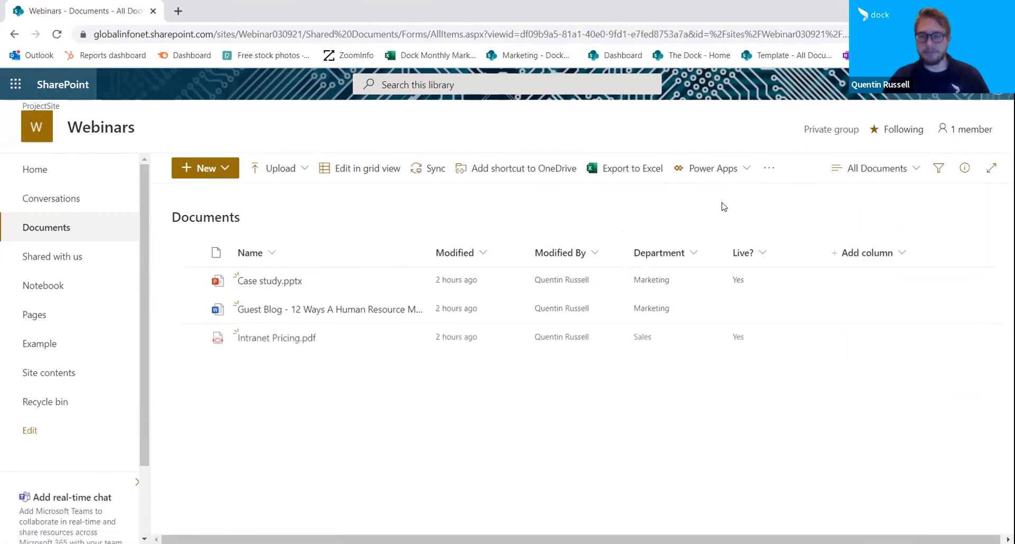
# Step: Open the settings page of the Documents library
pyautogui.click(943, 94)
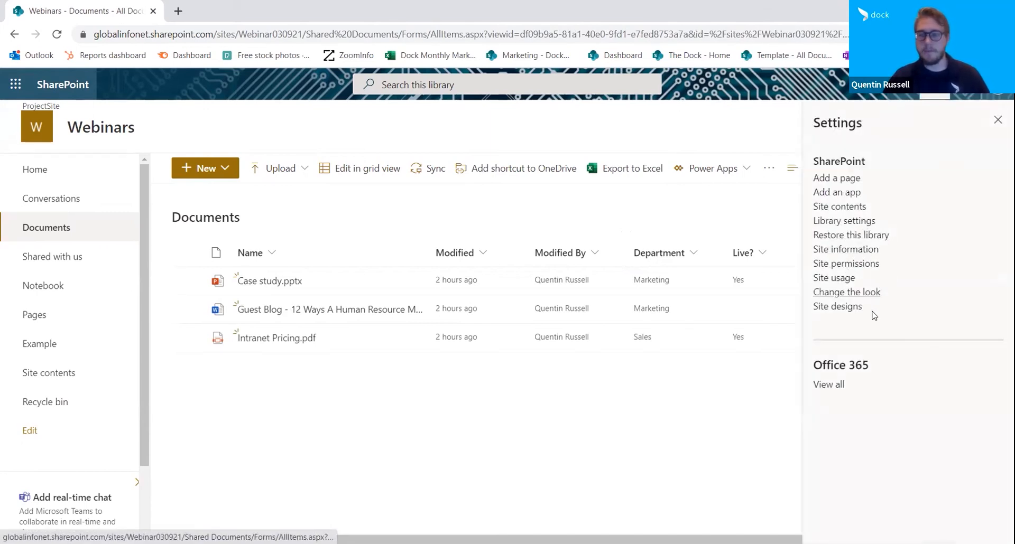
pyautogui.click(844, 221)
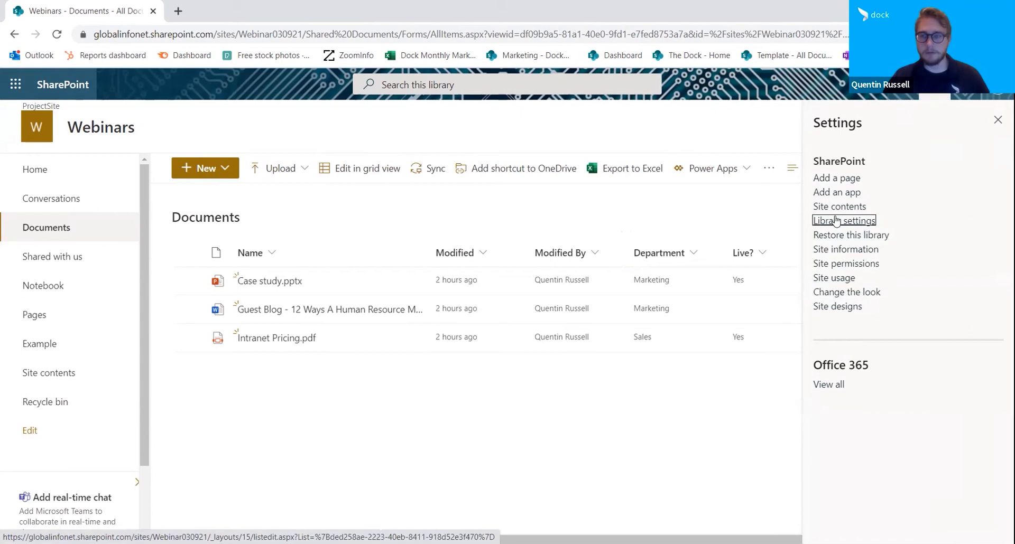
pyautogui.click(835, 220)
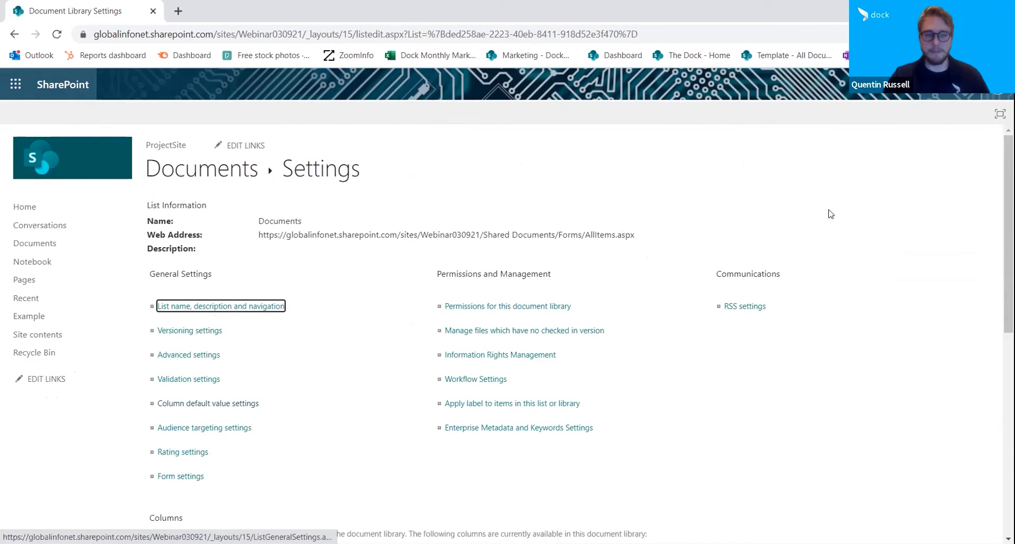
# Step: Examine the general settings, columns and views listed in the Documents library settings
pyautogui.scroll(-1, 453, 218)
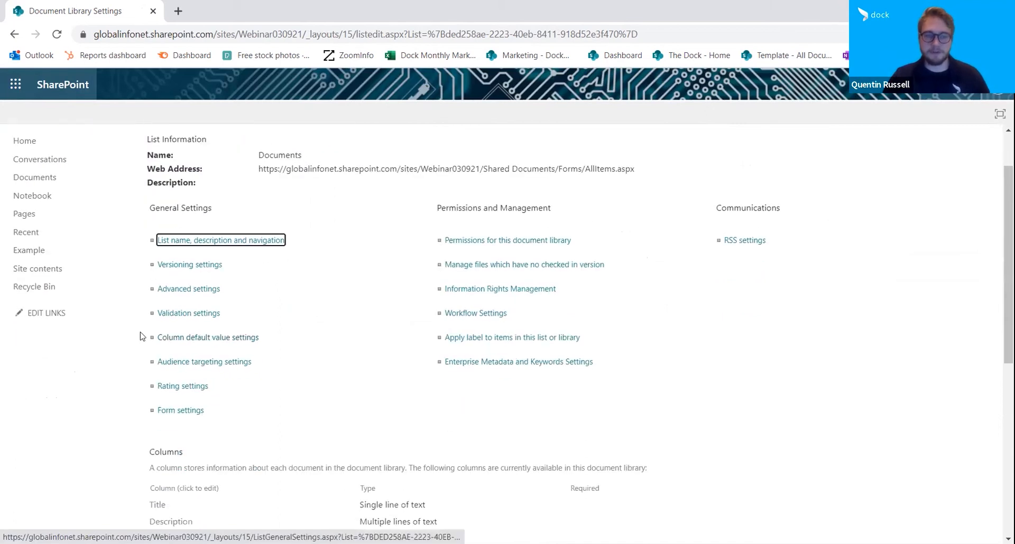
pyautogui.scroll(-4, 438, 324)
pyautogui.scroll(-1, 407, 349)
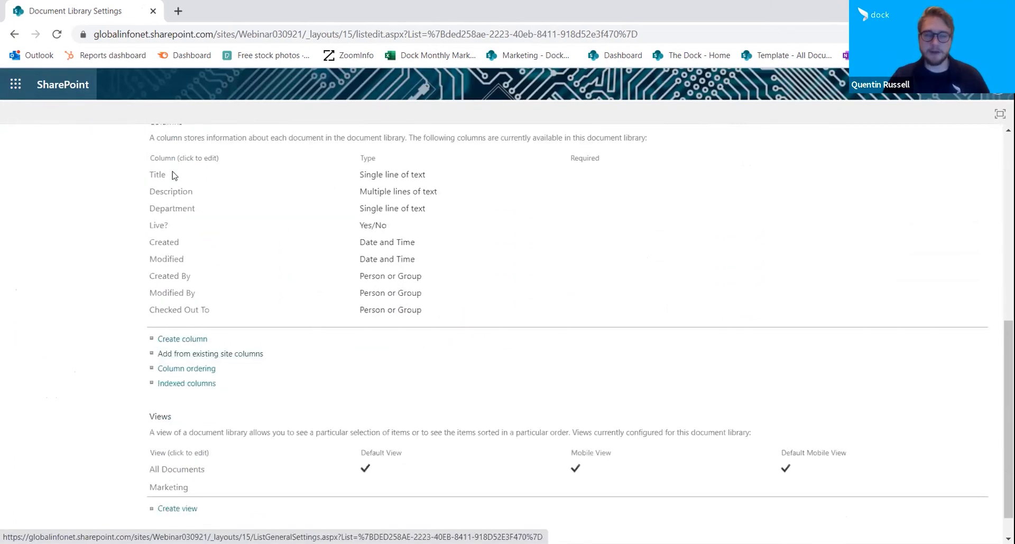
pyautogui.scroll(1, 260, 276)
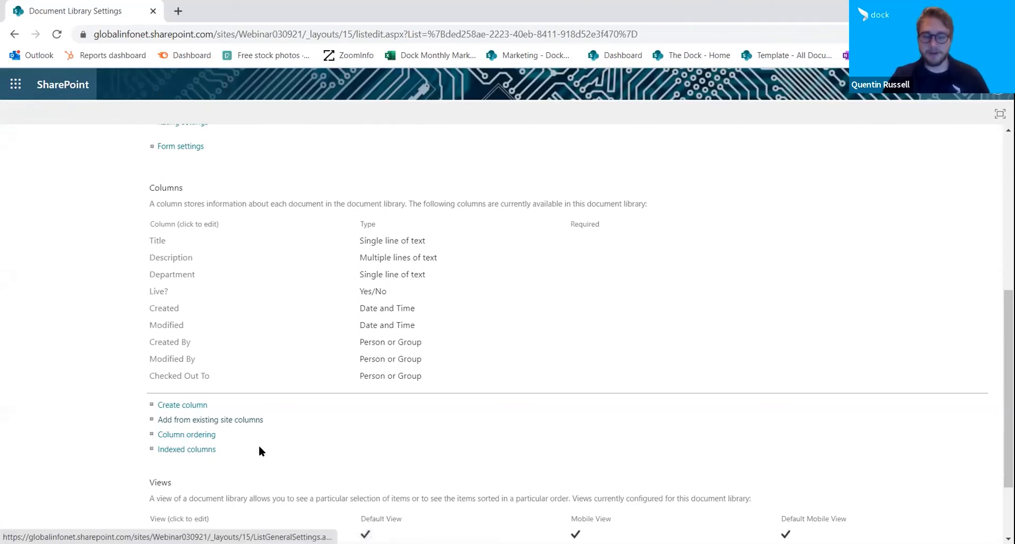
pyautogui.scroll(-2, 259, 450)
pyautogui.scroll(4, 265, 452)
pyautogui.scroll(-1, 264, 451)
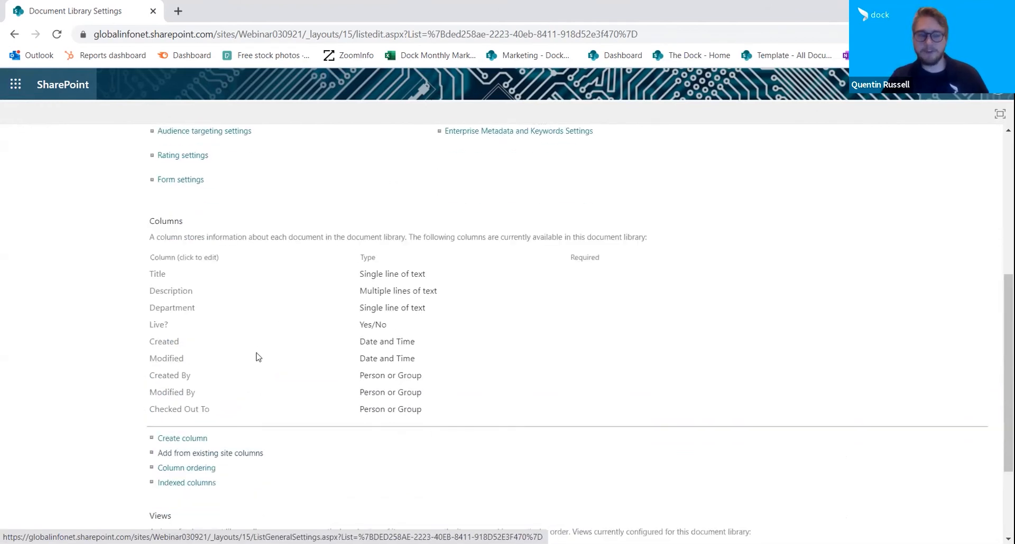
pyautogui.scroll(5, 265, 397)
pyautogui.scroll(-3, 265, 397)
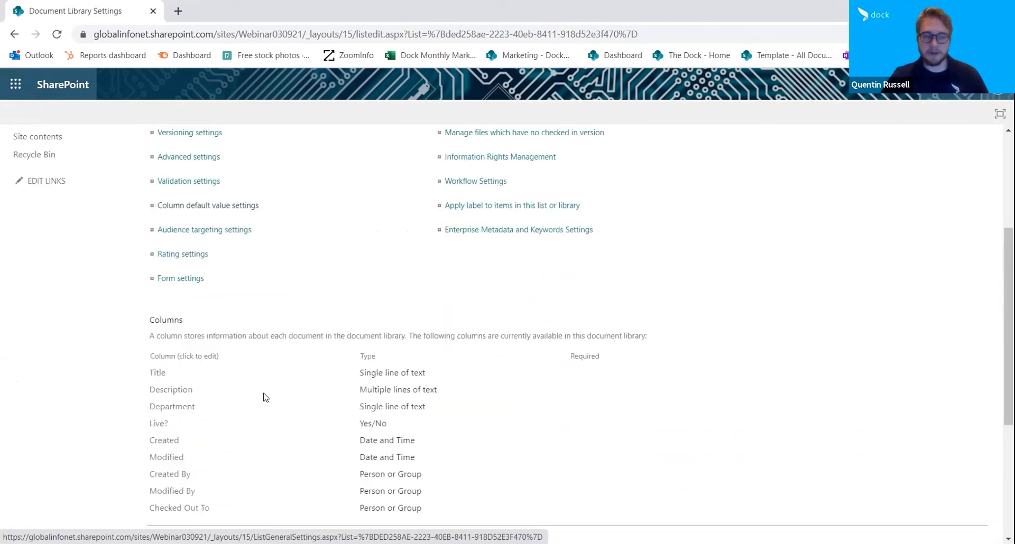
pyautogui.scroll(-2, 265, 397)
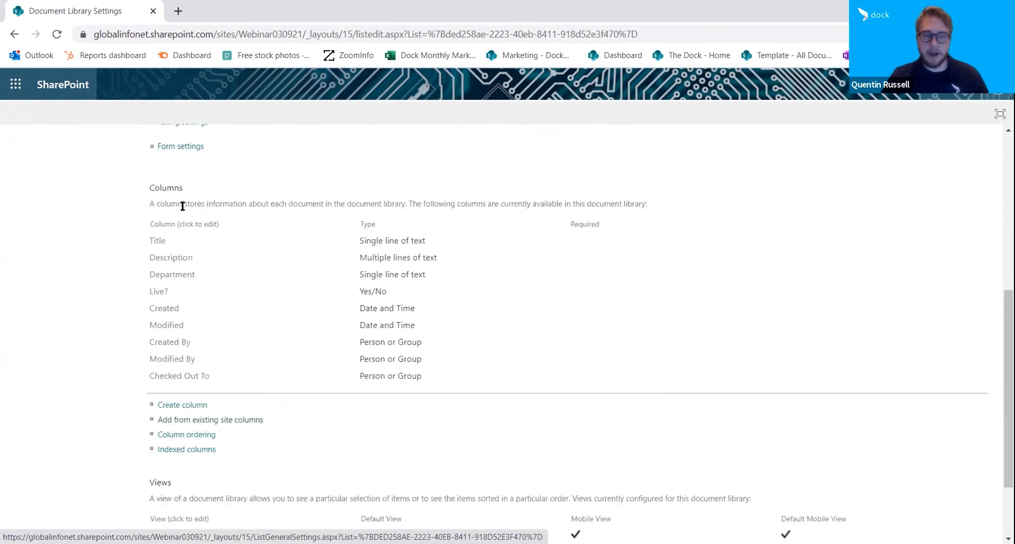
# Step: Review the edit options of the Title column and return to the library settings without changing anything
pyautogui.click(159, 242)
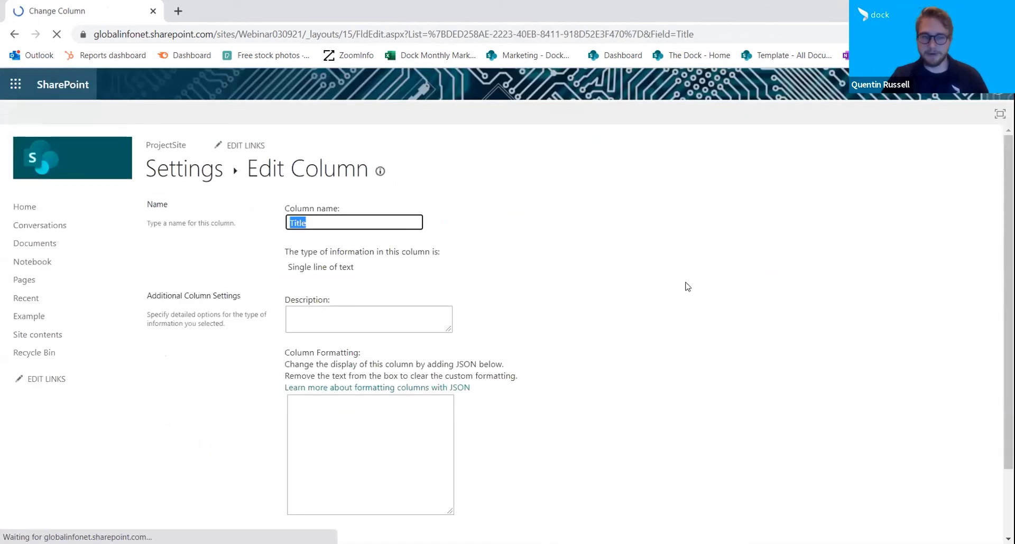
pyautogui.scroll(-2, 204, 256)
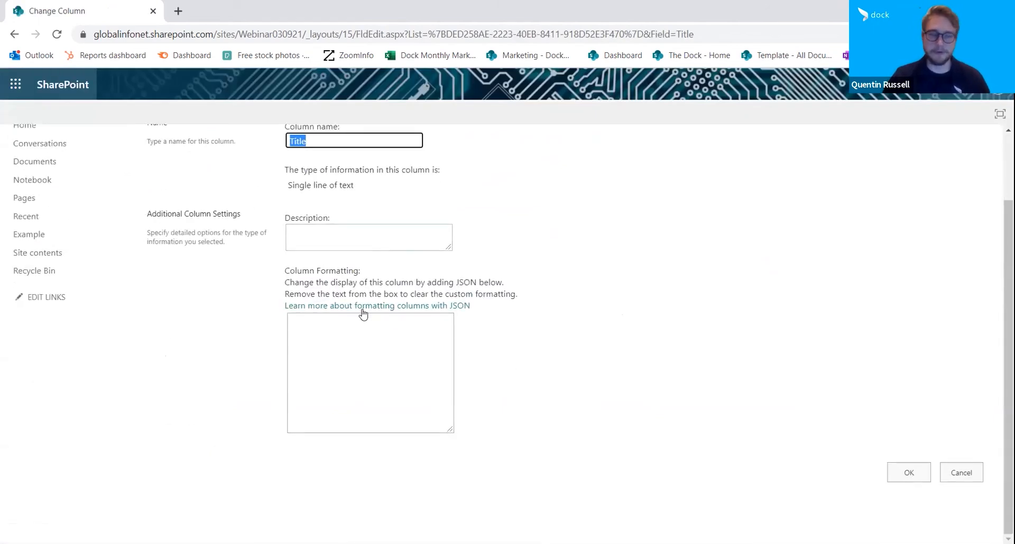
pyautogui.scroll(2, 375, 240)
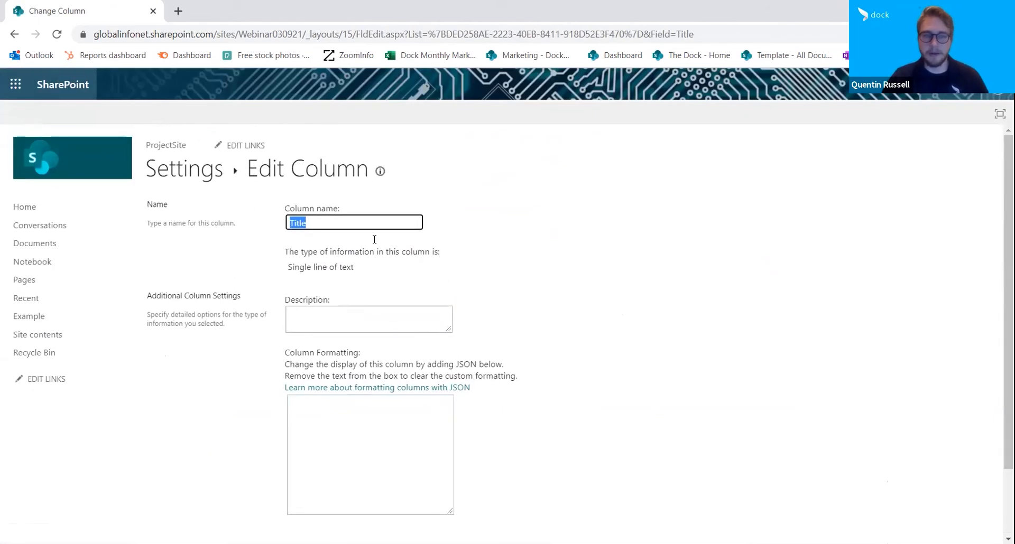
pyautogui.click(359, 248)
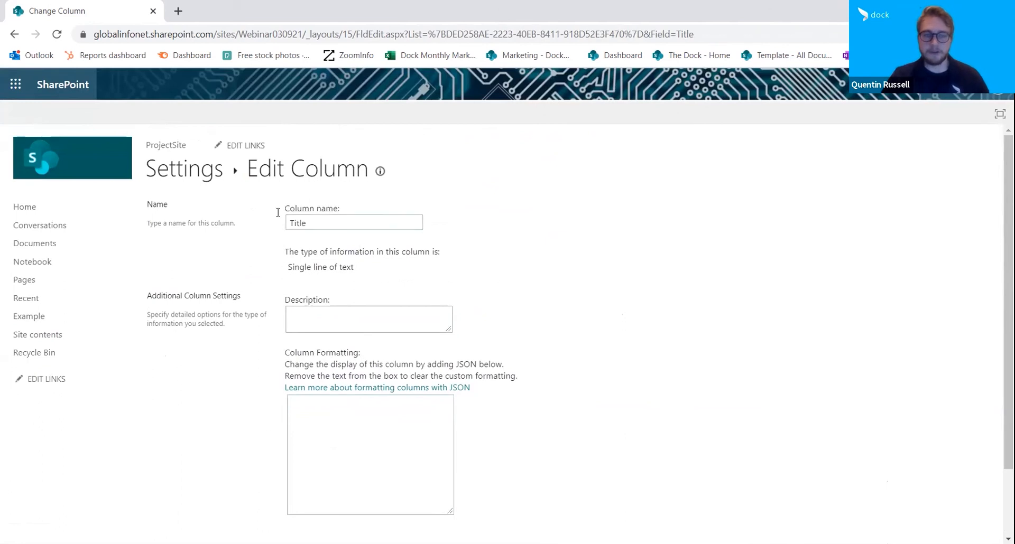
pyautogui.click(10, 34)
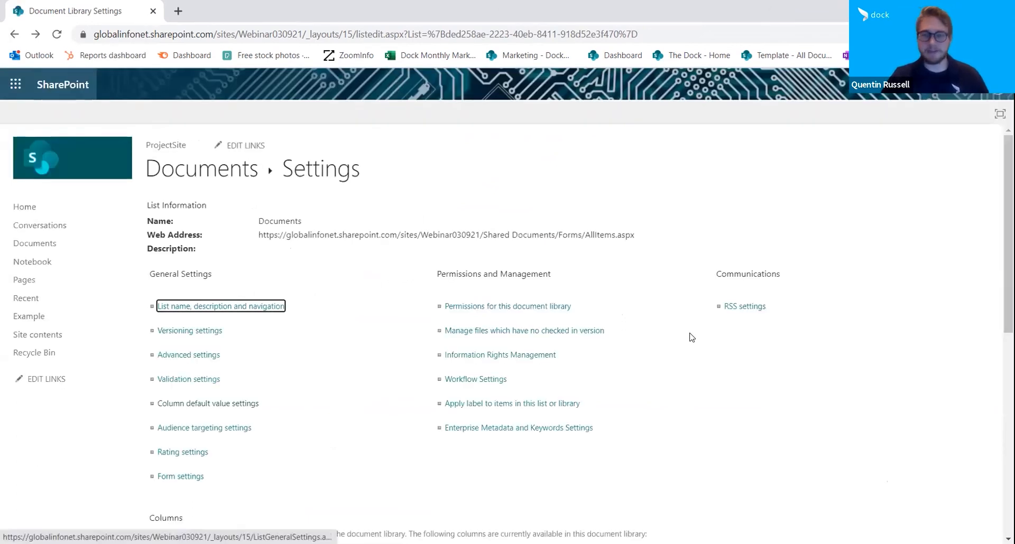
# Step: Start a new library column named Project Stage of type Choice (menu to choose from) and review its additional settings
pyautogui.scroll(-6, 645, 379)
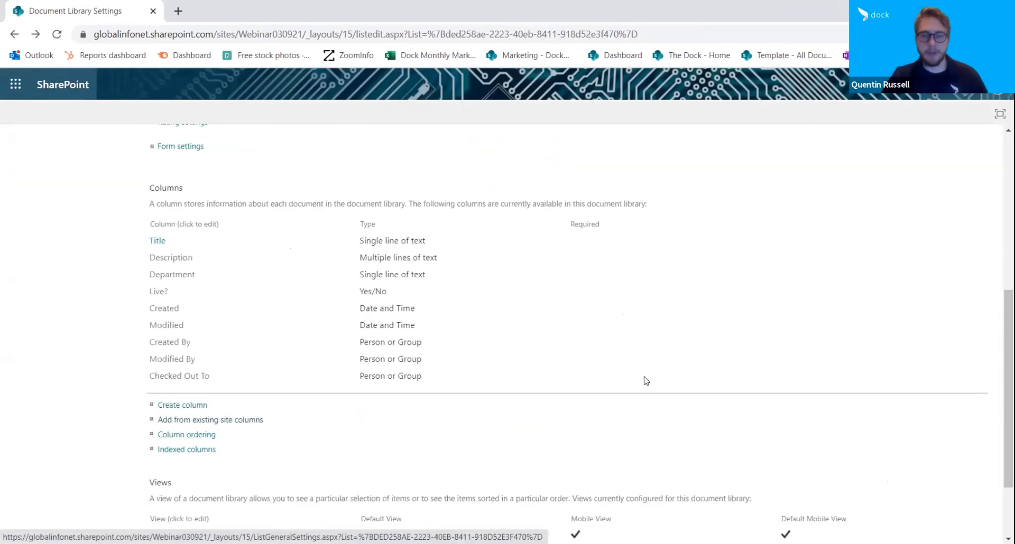
pyautogui.click(163, 406)
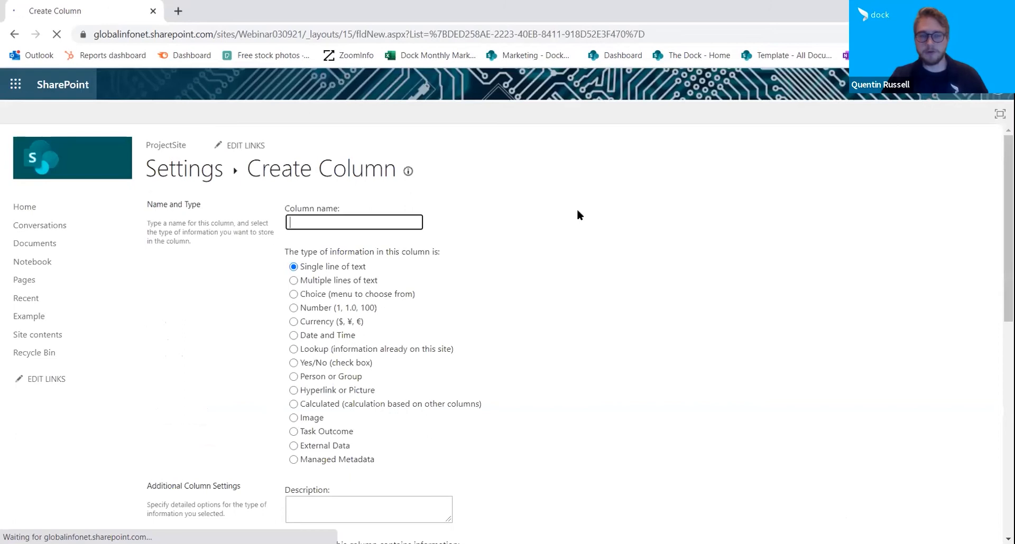
pyautogui.scroll(-3, 508, 264)
pyautogui.scroll(3, 508, 264)
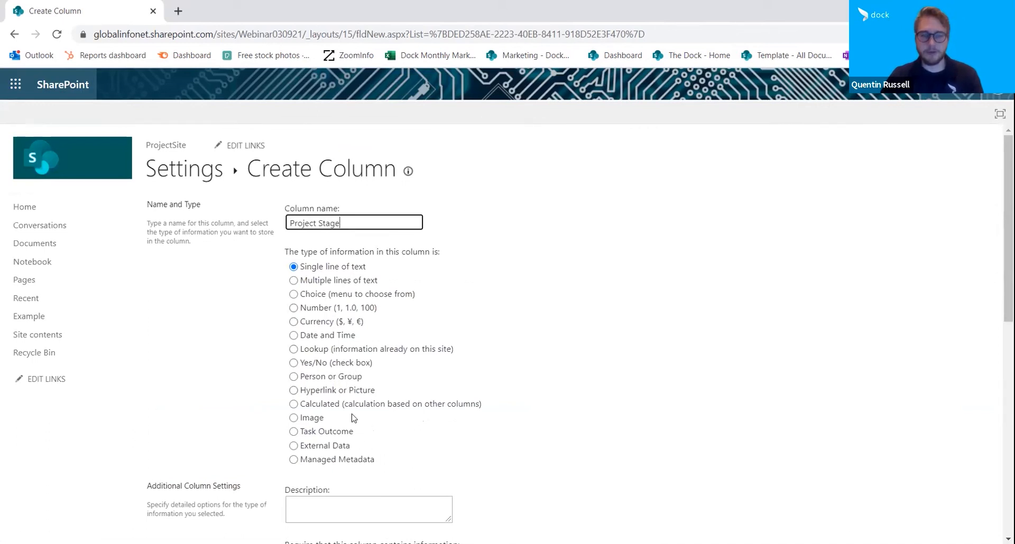
pyautogui.click(334, 296)
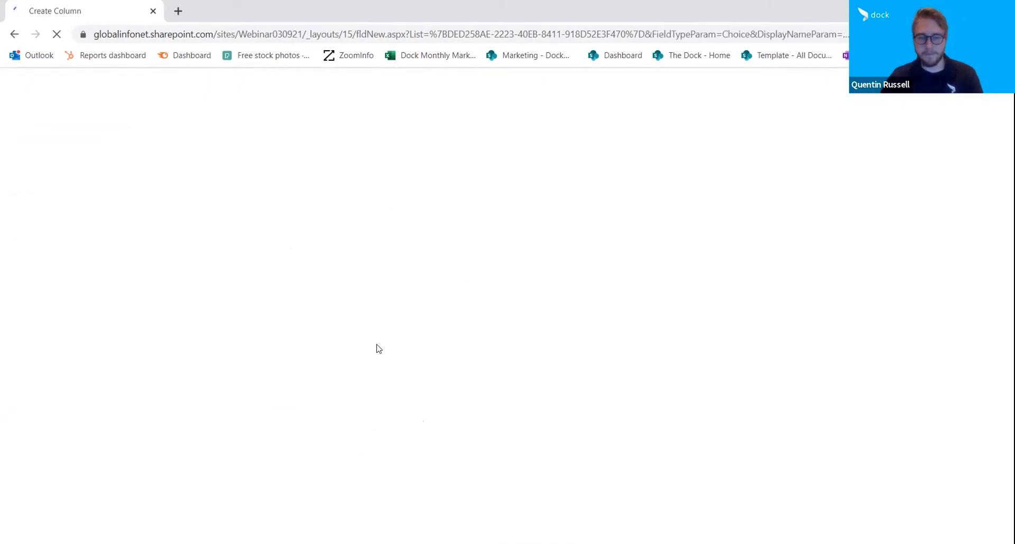
pyautogui.scroll(-4, 388, 334)
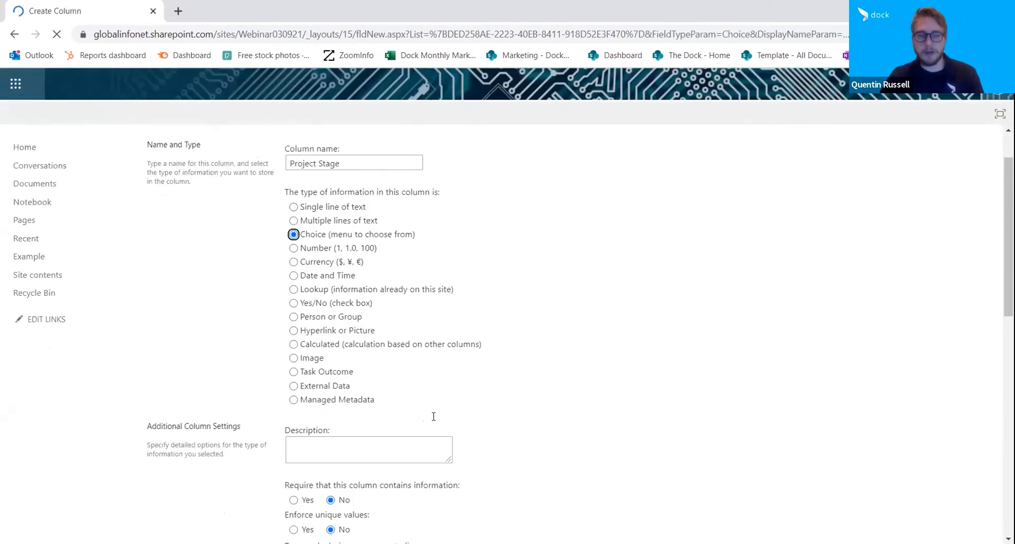
pyautogui.scroll(-2, 423, 400)
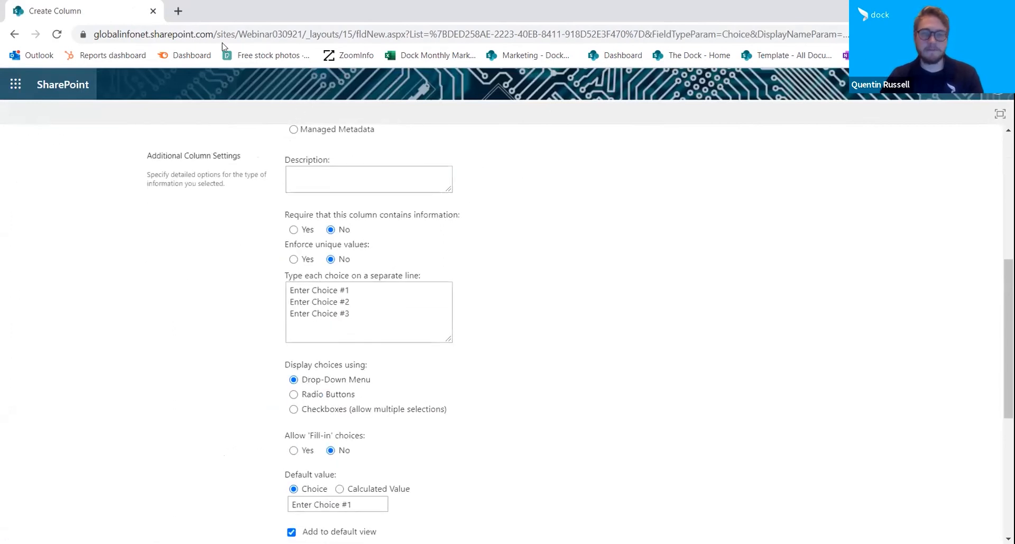
# Step: Enter Stage 1, Stage 2 and Stage 3 as the Project Stage column's choices and create the column
pyautogui.click(367, 286)
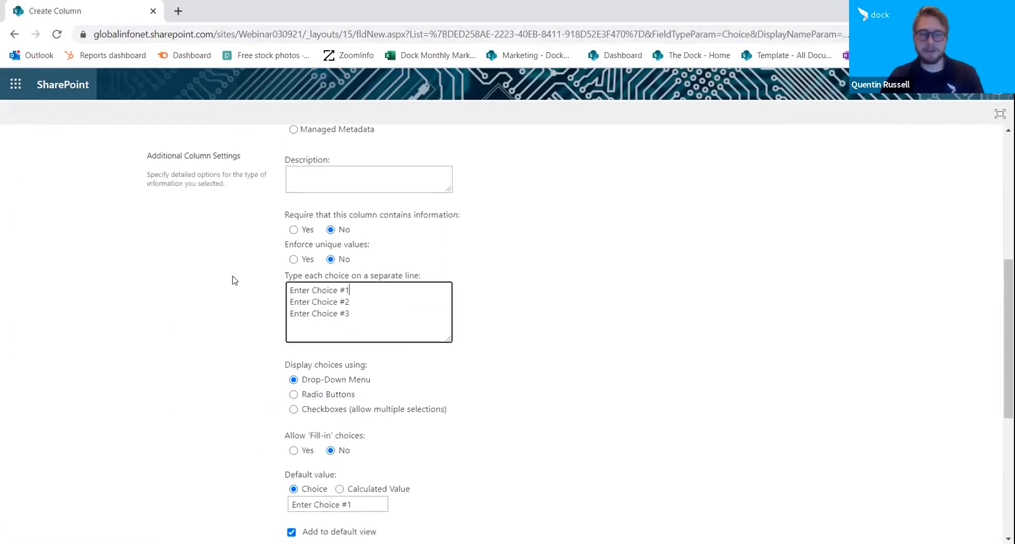
pyautogui.tripleClick(312, 286)
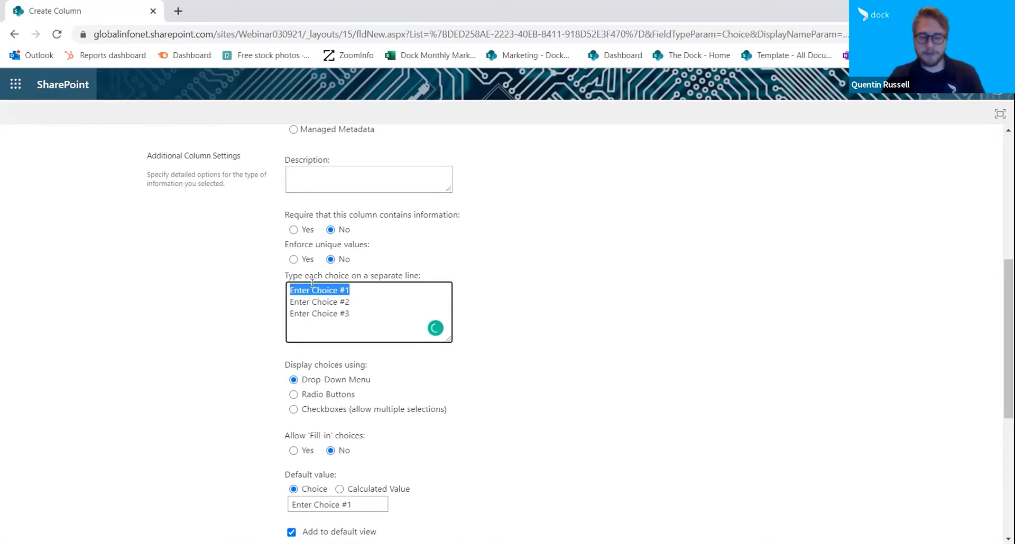
pyautogui.write('S')
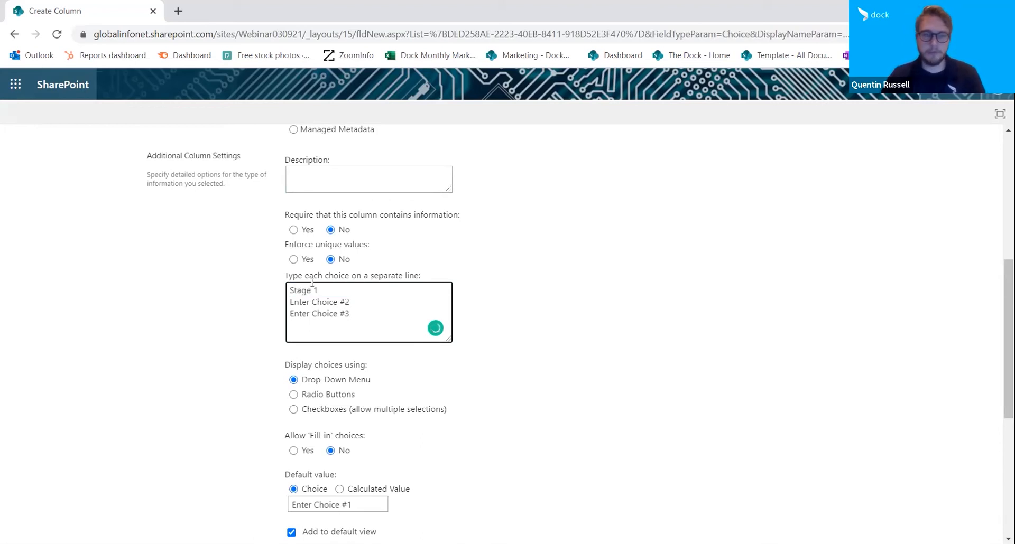
pyautogui.write('tage 1')
pyautogui.hotkey('shift', 'ctrl', 'End')
pyautogui.press('Return')
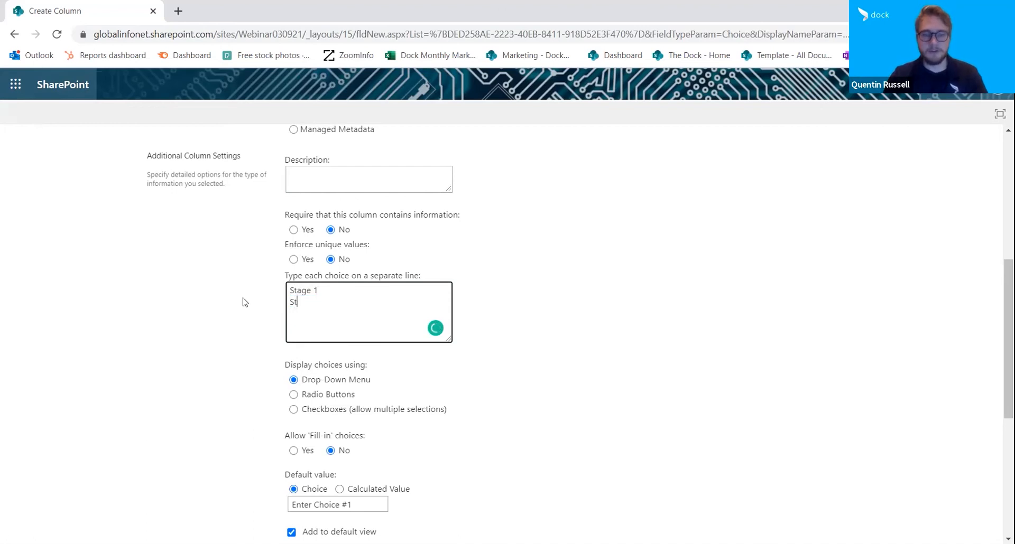
pyautogui.write('Stage 3')
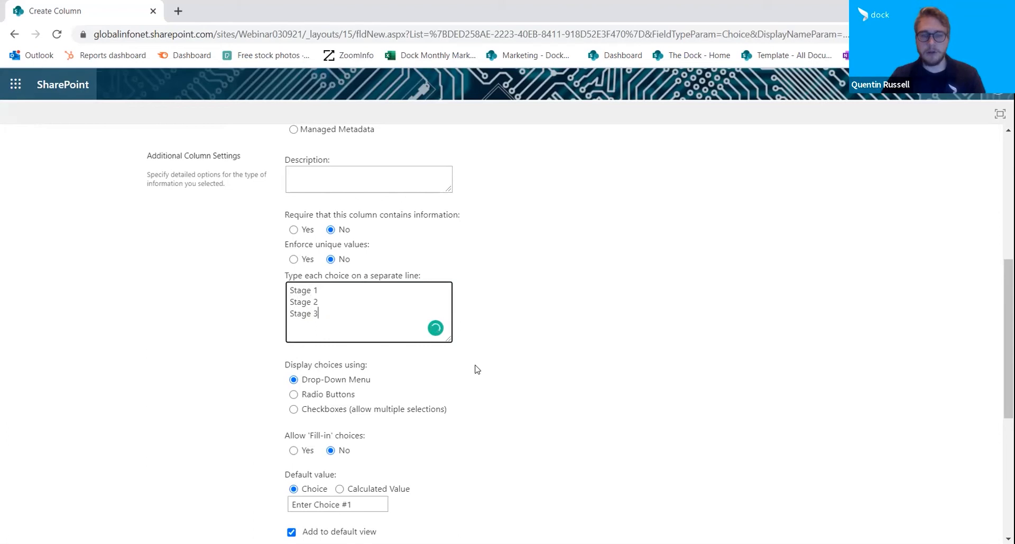
pyautogui.scroll(-3, 473, 370)
pyautogui.scroll(-3, 472, 387)
pyautogui.click(908, 472)
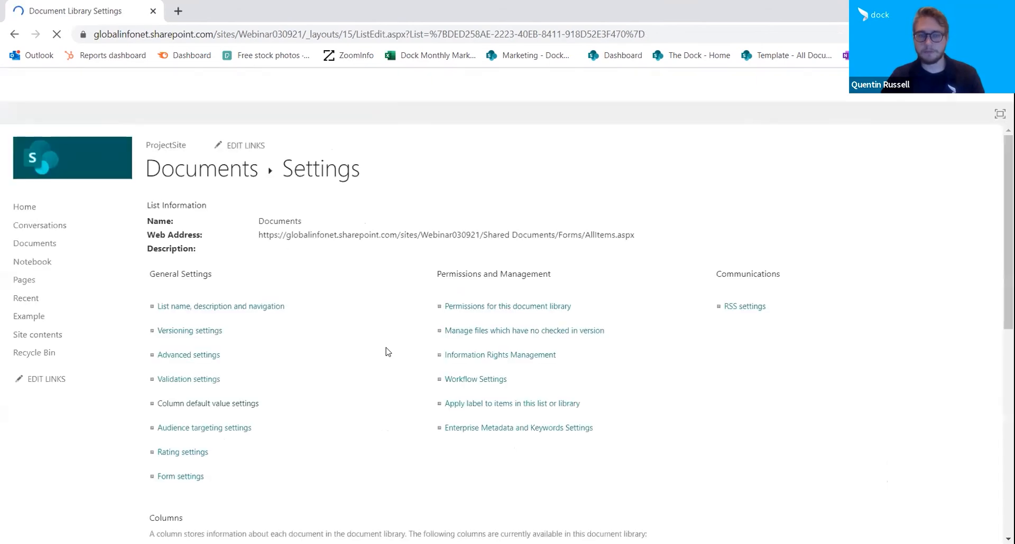
# Step: Review the library's column list and its default column values, and return to the Documents library
pyautogui.scroll(-4, 386, 351)
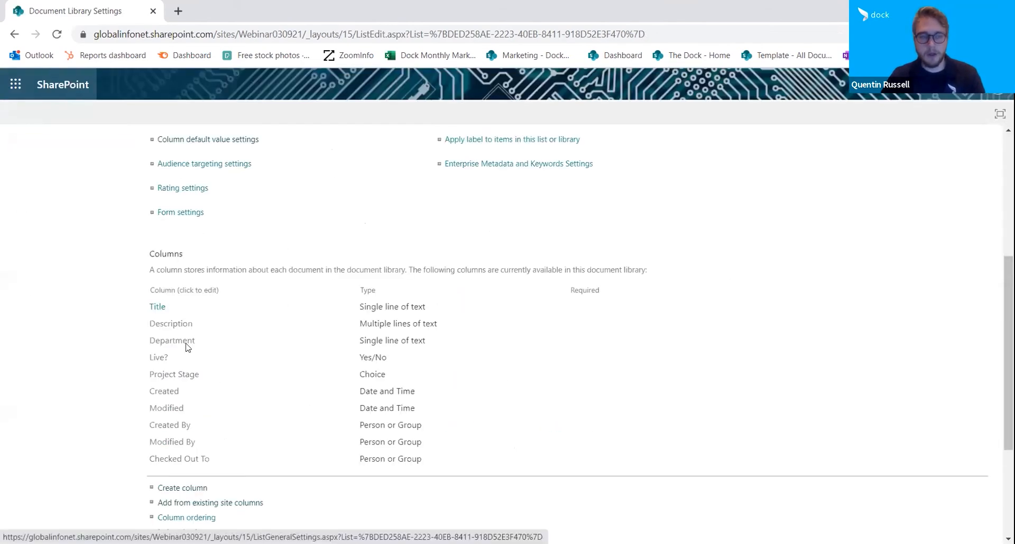
pyautogui.scroll(5, 228, 382)
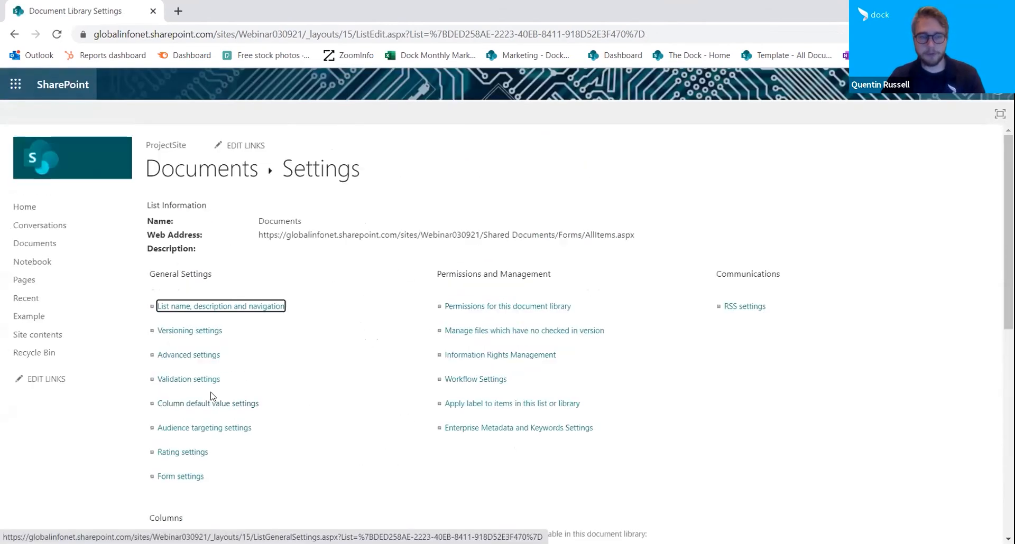
pyautogui.click(186, 405)
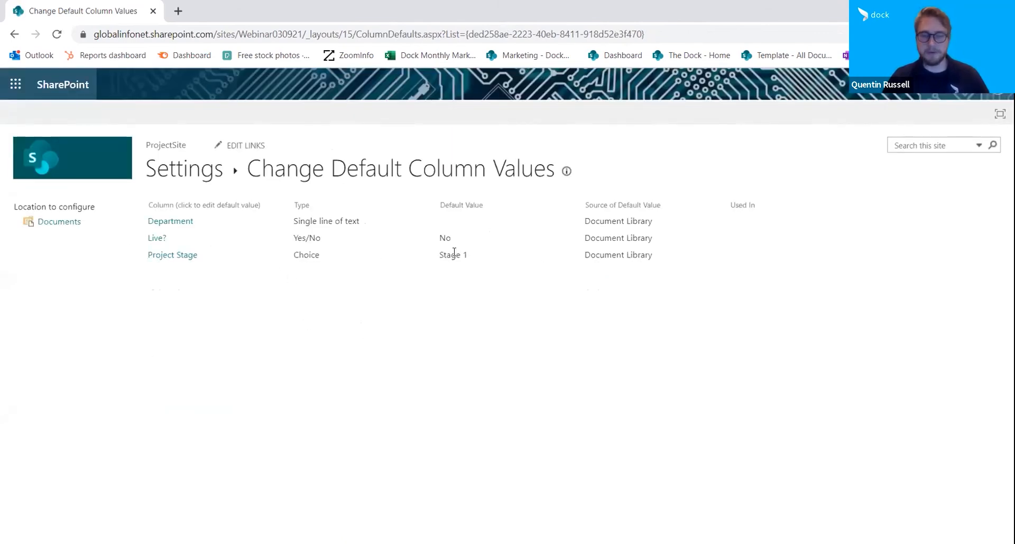
pyautogui.click(55, 223)
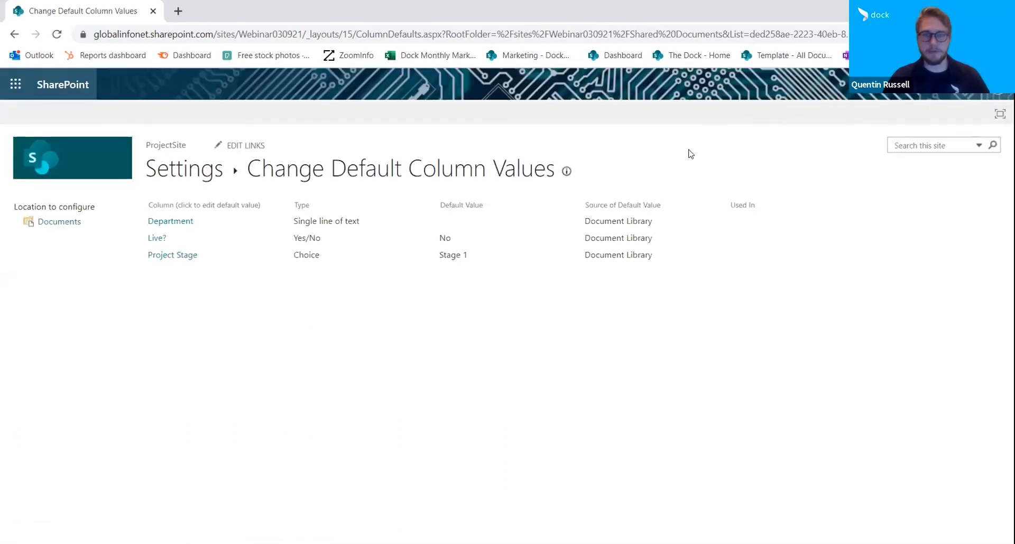
pyautogui.click(79, 160)
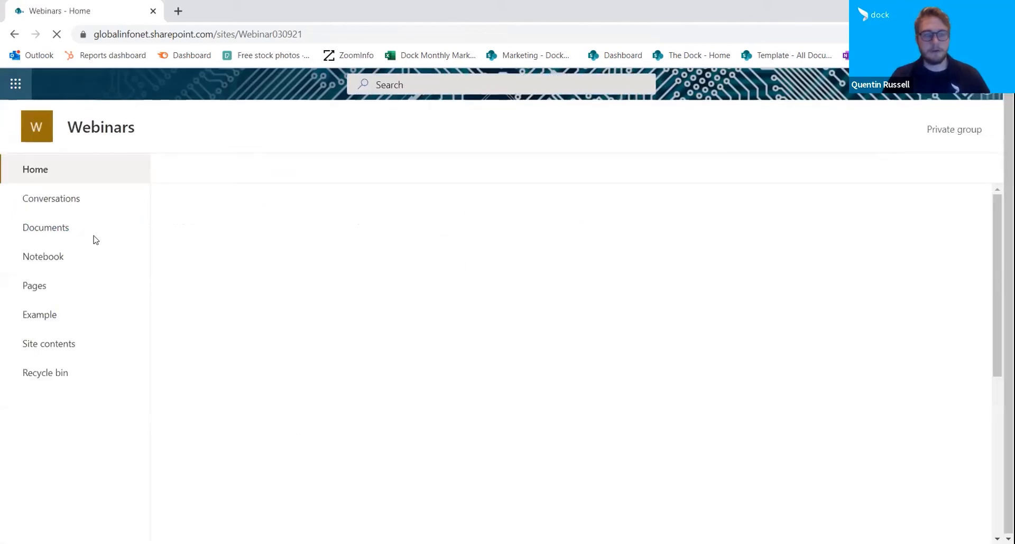
pyautogui.click(62, 233)
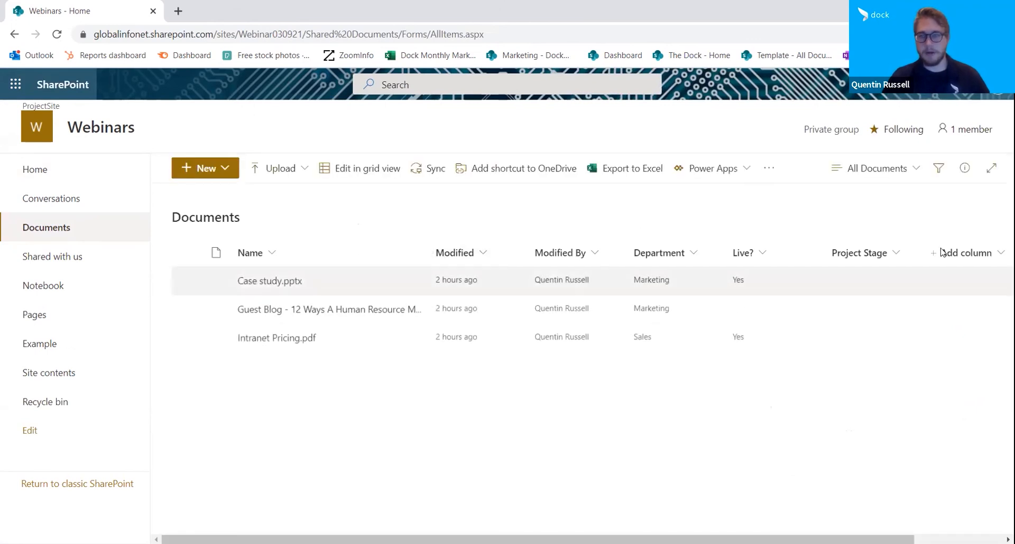
# Step: Set the Project Stage of Case study.pptx to Stage 1 in its file details and close the details
pyautogui.click(845, 288)
pyautogui.click(964, 168)
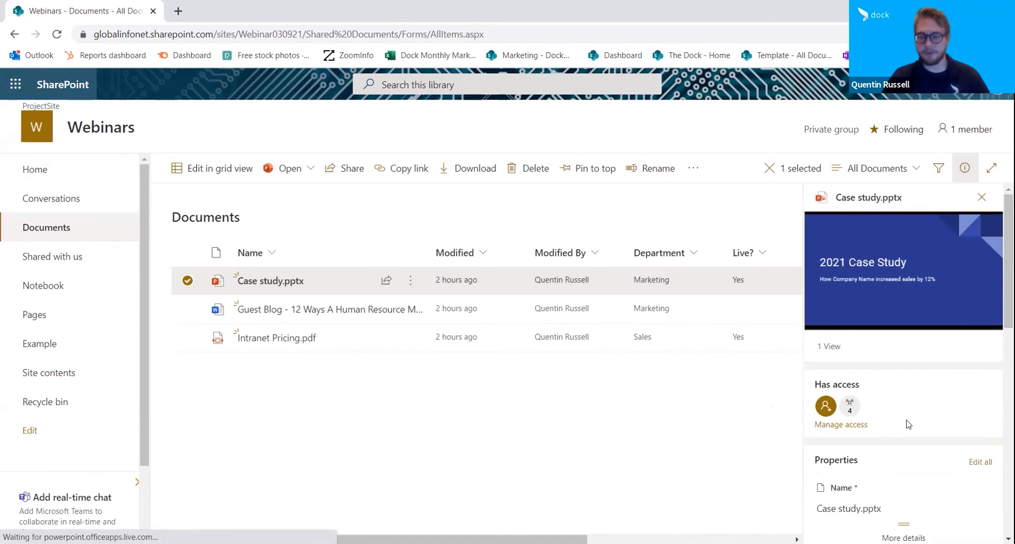
pyautogui.scroll(-5, 907, 424)
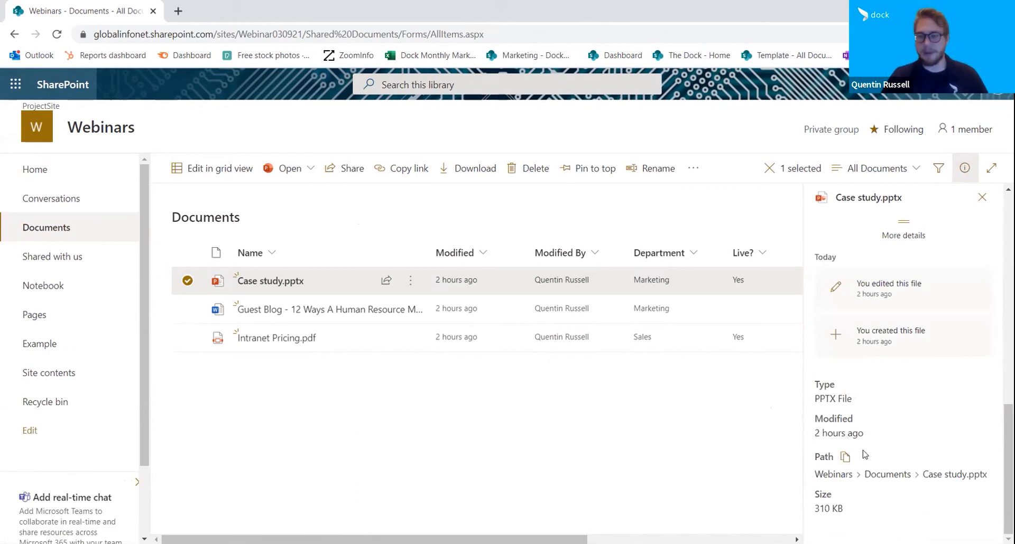
pyautogui.scroll(1, 827, 392)
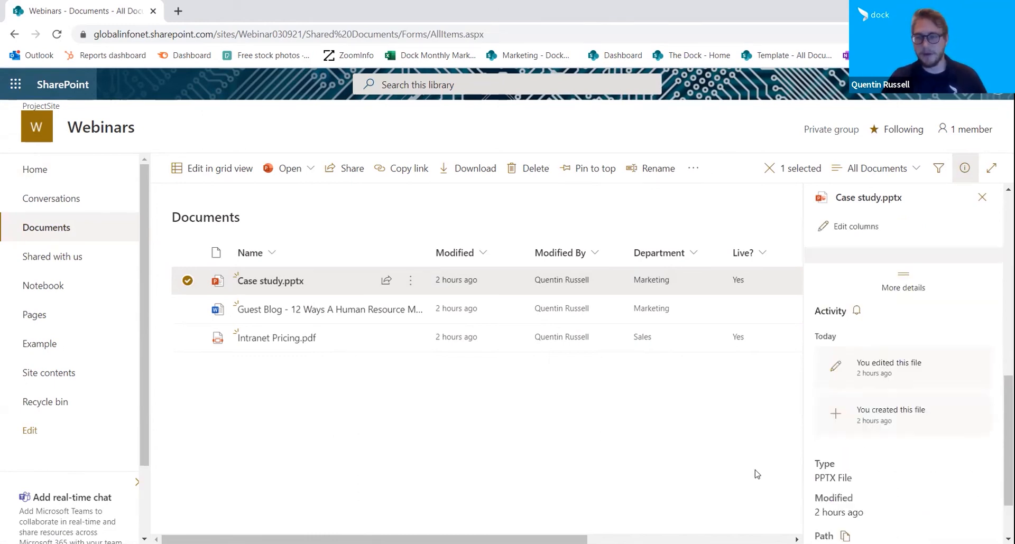
pyautogui.scroll(1, 920, 395)
pyautogui.scroll(3, 920, 395)
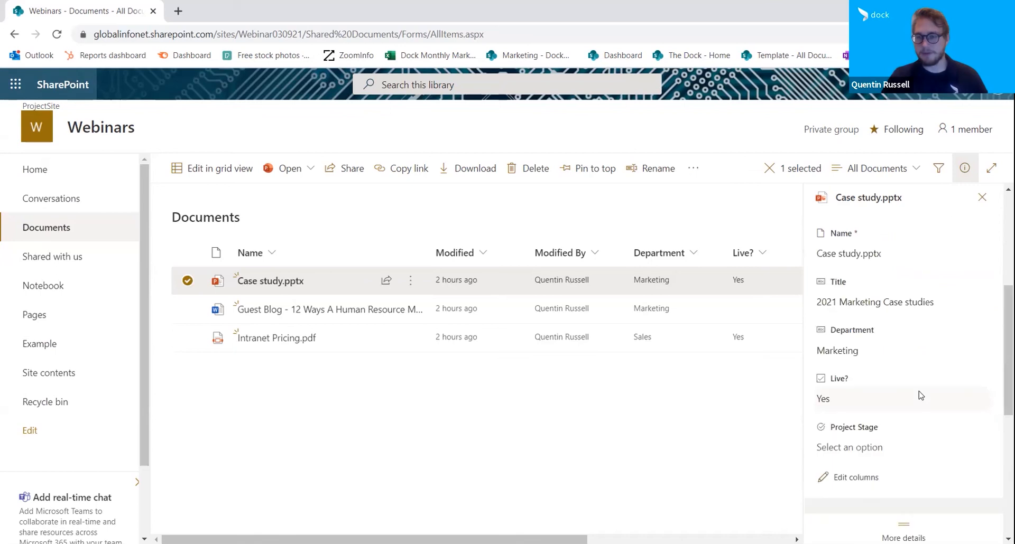
pyautogui.scroll(-1, 845, 392)
pyautogui.click(841, 386)
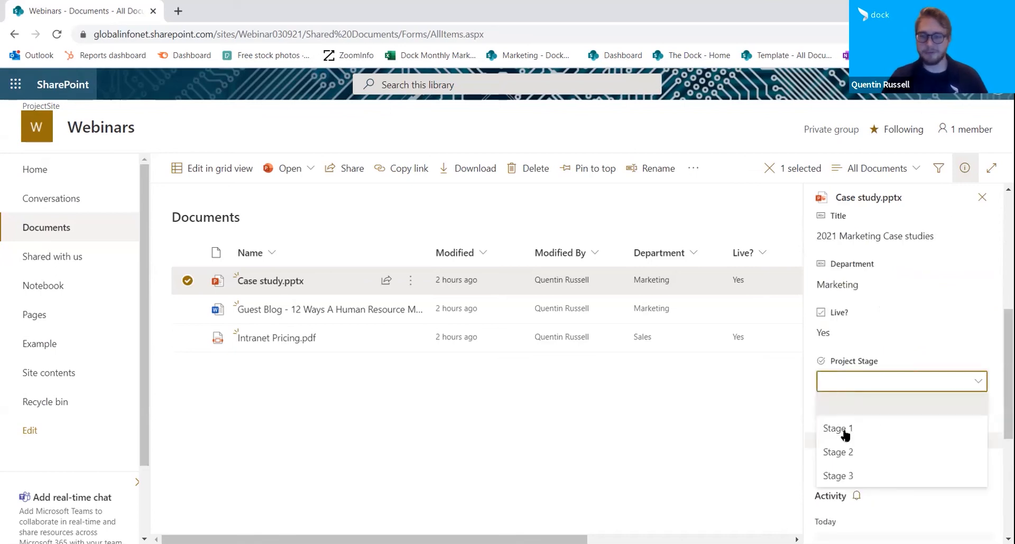
pyautogui.click(842, 429)
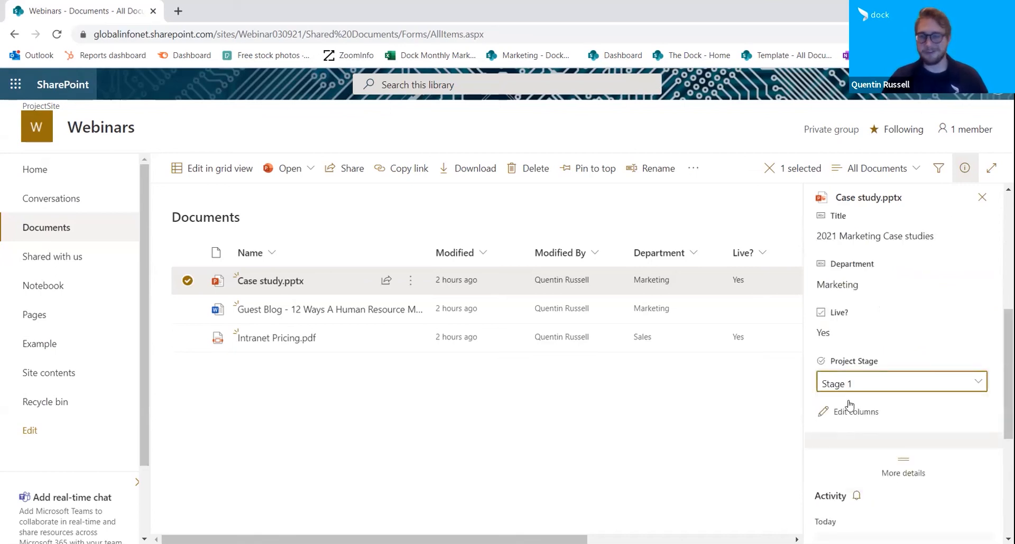
pyautogui.click(981, 198)
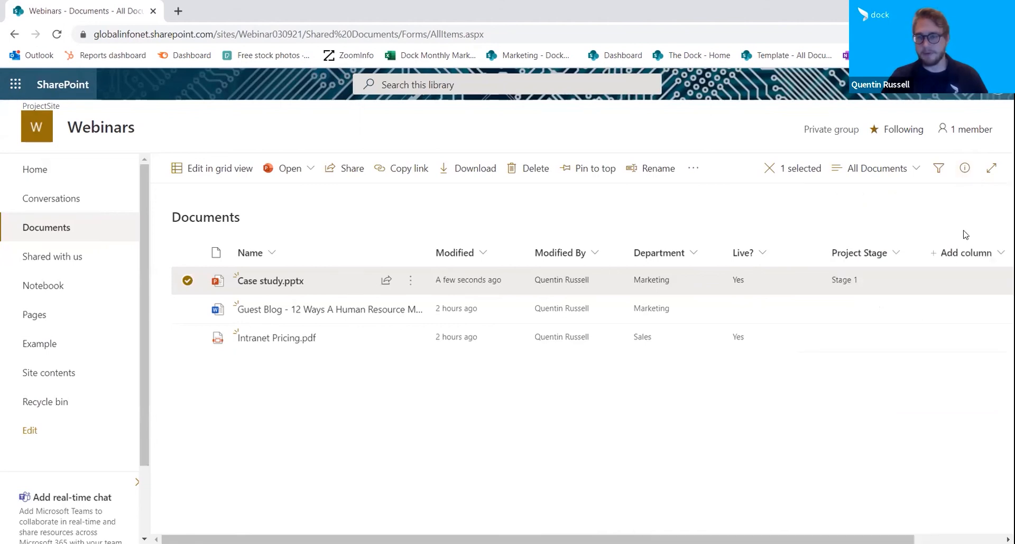
# Step: Set the Project Stage of the Guest Blog document to Stage 2 in its file details, and clear the file selection
pyautogui.click(879, 308)
pyautogui.click(964, 169)
pyautogui.scroll(-5, 893, 369)
pyautogui.scroll(-3, 886, 417)
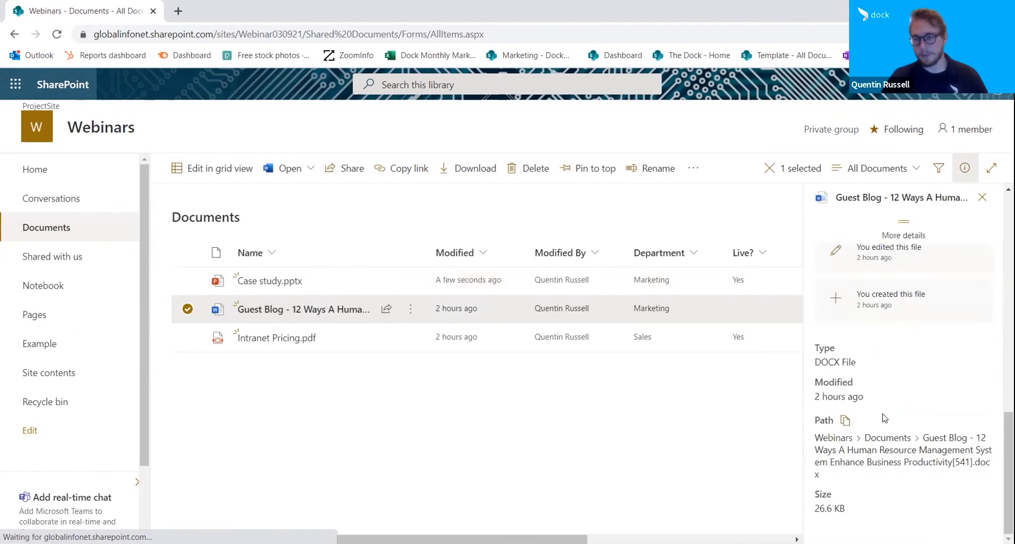
pyautogui.scroll(7, 834, 370)
pyautogui.click(856, 478)
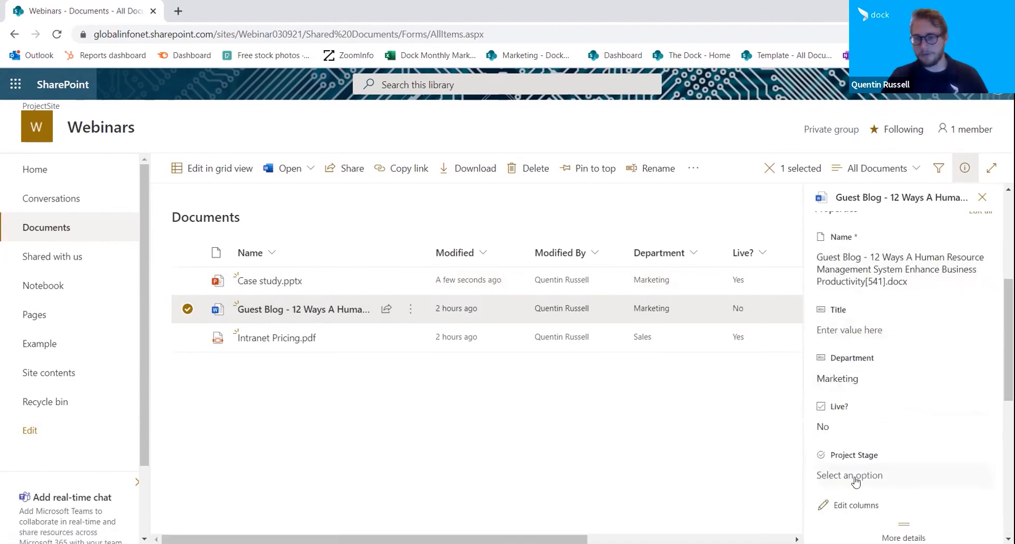
pyautogui.click(861, 478)
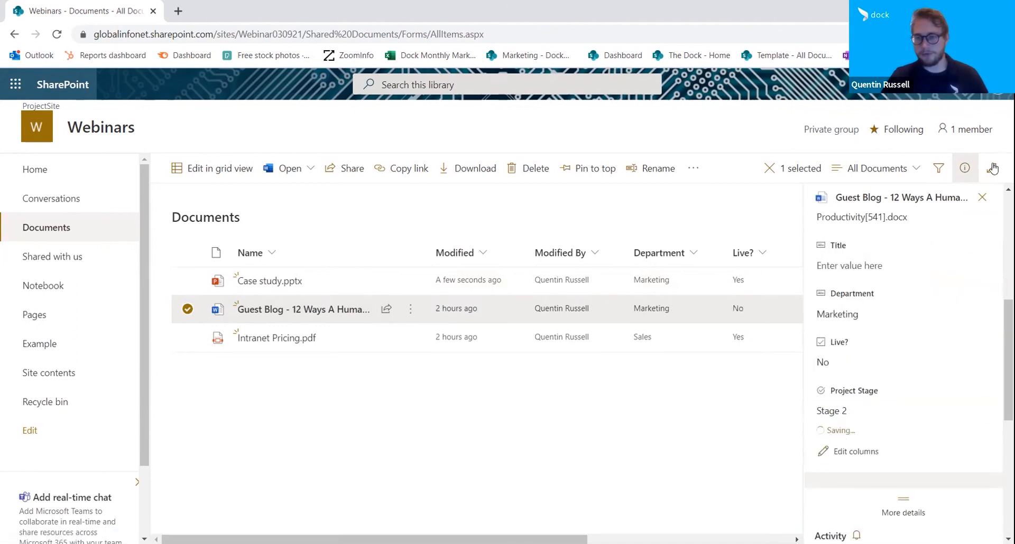
pyautogui.click(982, 197)
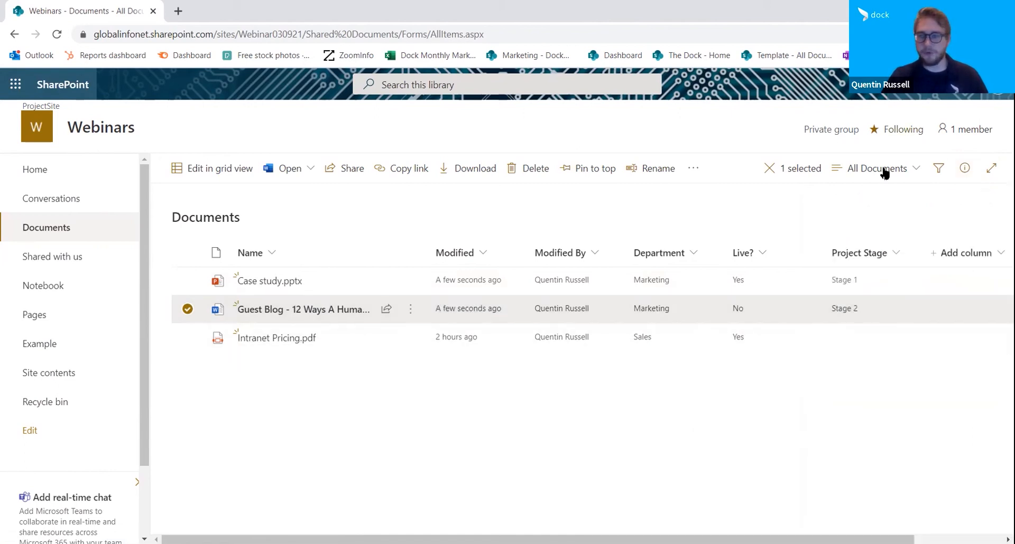
pyautogui.click(816, 168)
# Step: Search the Documents library for "stage 1" and go back to the library's file list
pyautogui.click(476, 82)
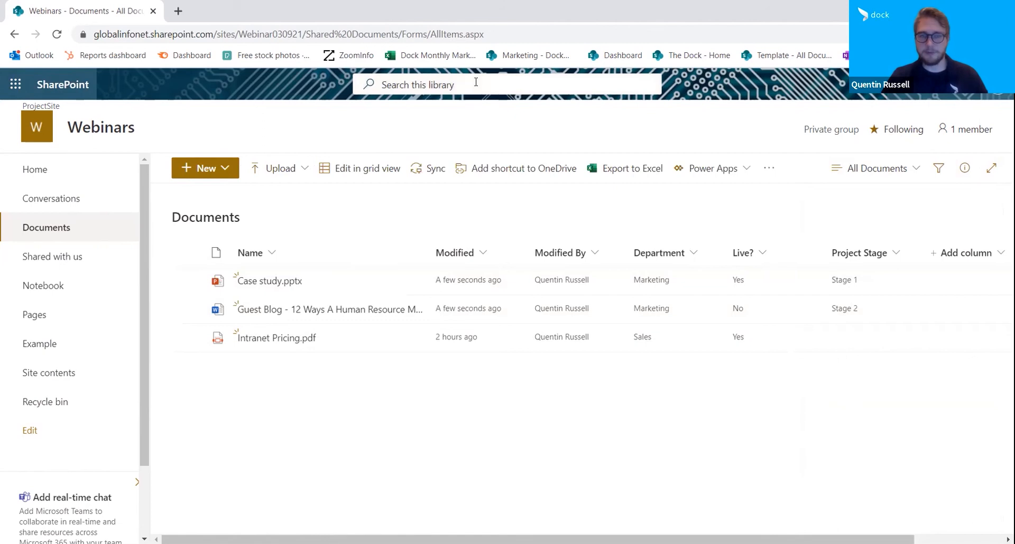
pyautogui.write('stage 1')
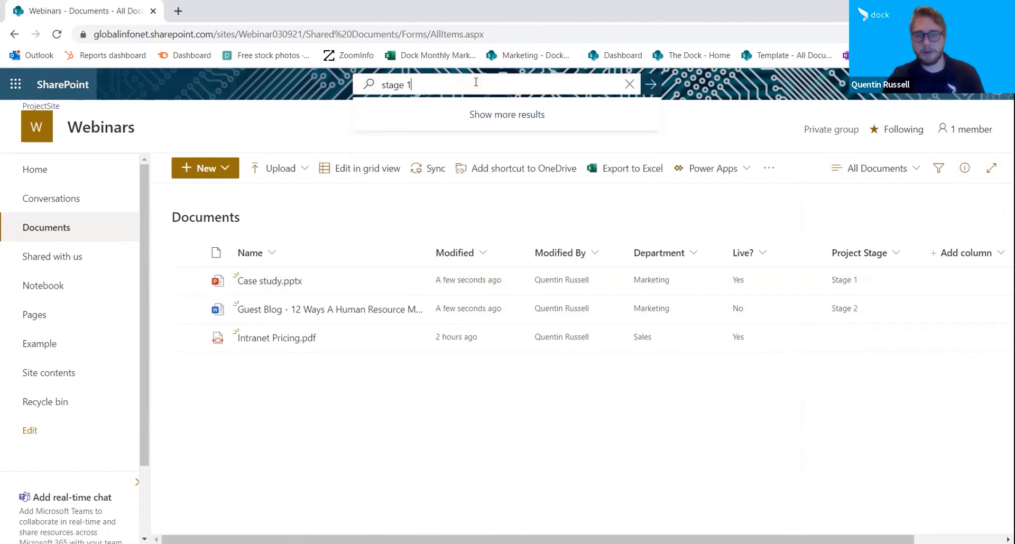
pyautogui.click(469, 109)
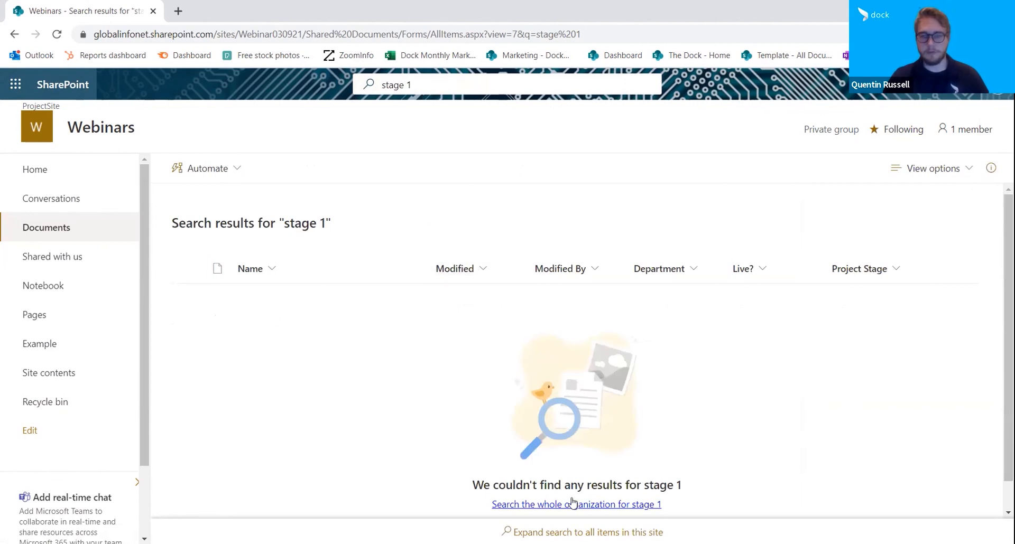
pyautogui.click(69, 232)
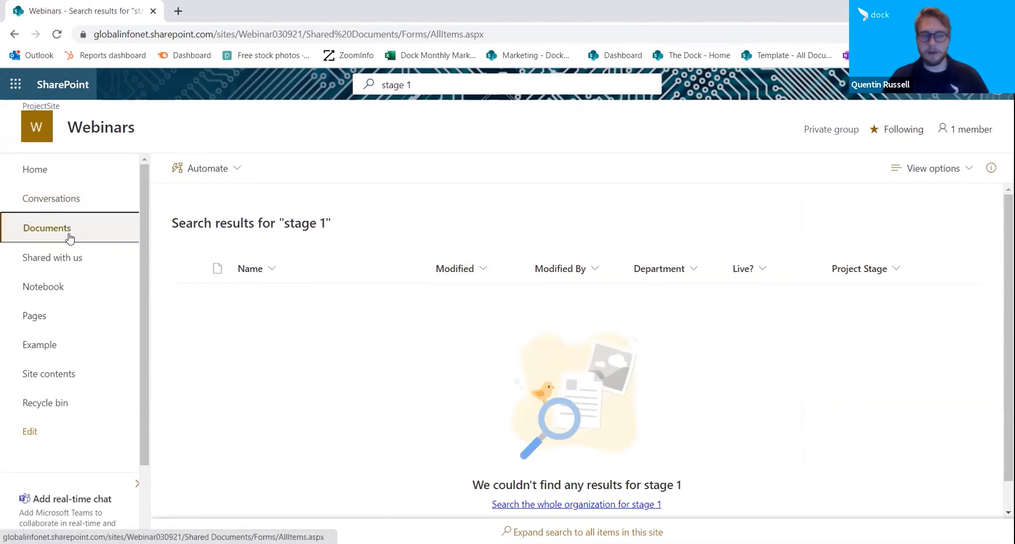
pyautogui.click(68, 199)
pyautogui.click(66, 176)
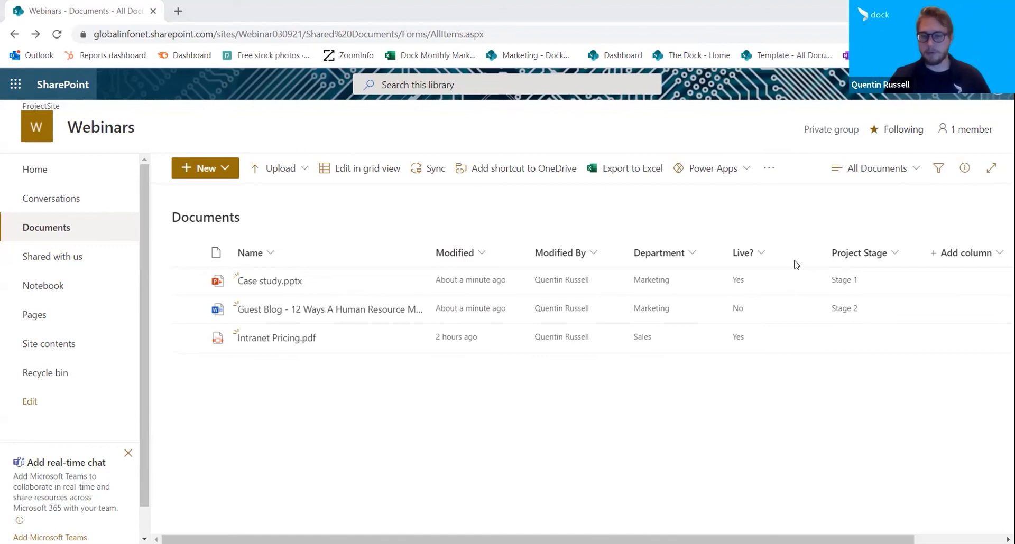
# Step: Switch to the slide presentation and advance to the Tips for Using Metadata Effectively slide
pyautogui.hotkey('alt', 'Tab')
pyautogui.press('Right')
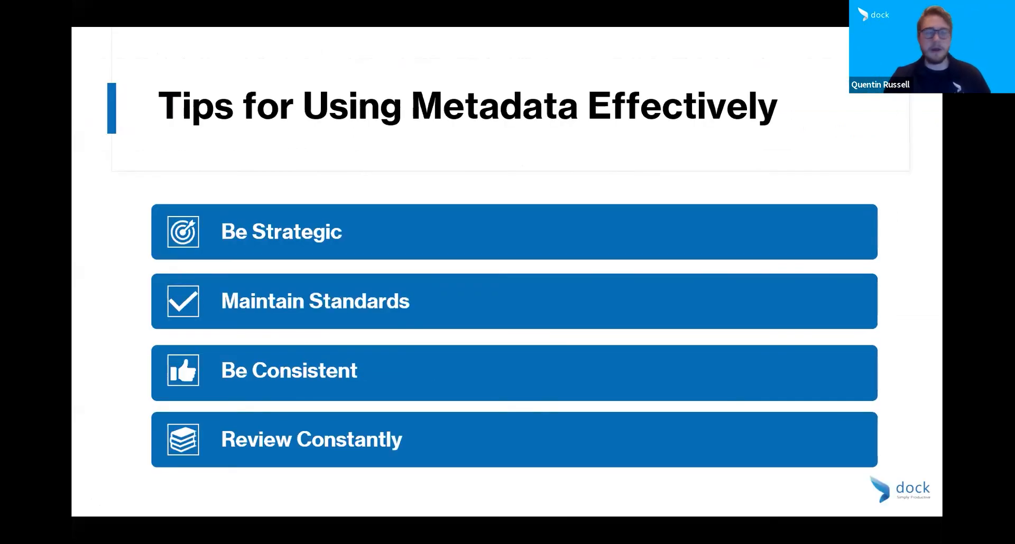